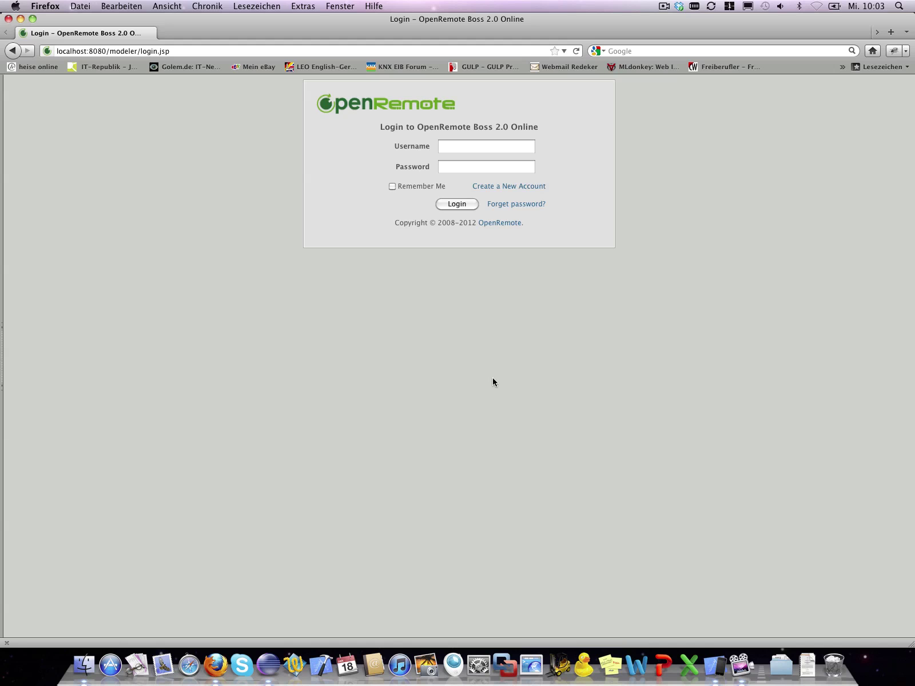
- Sign in to Boss 2.0 Online with the account username and password
{"action": "left_click", "coordinate": [516, 151]}
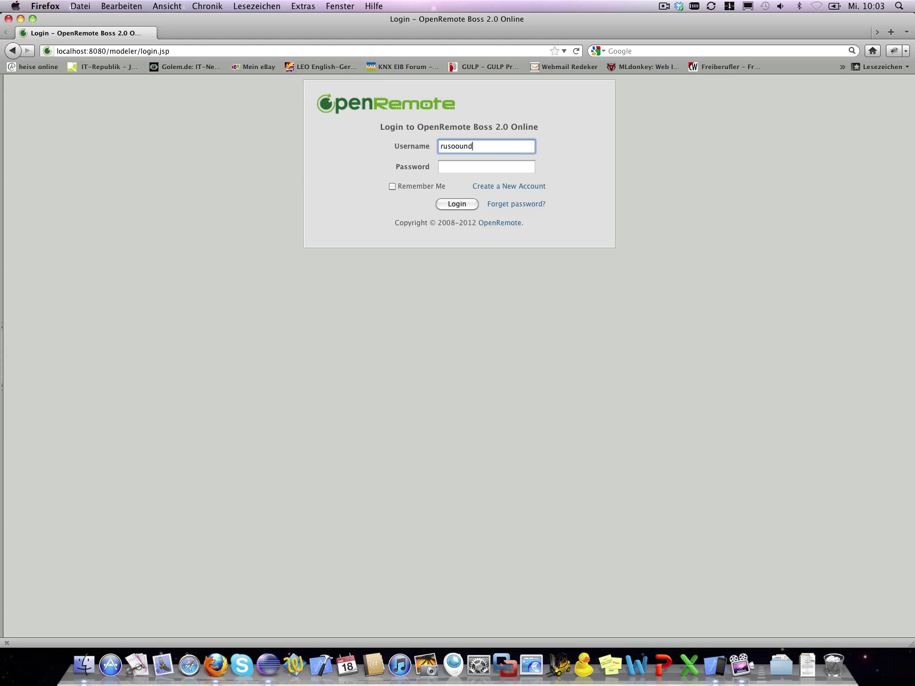
{"action": "type", "text": "russound"}
{"action": "key", "text": "Tab"}
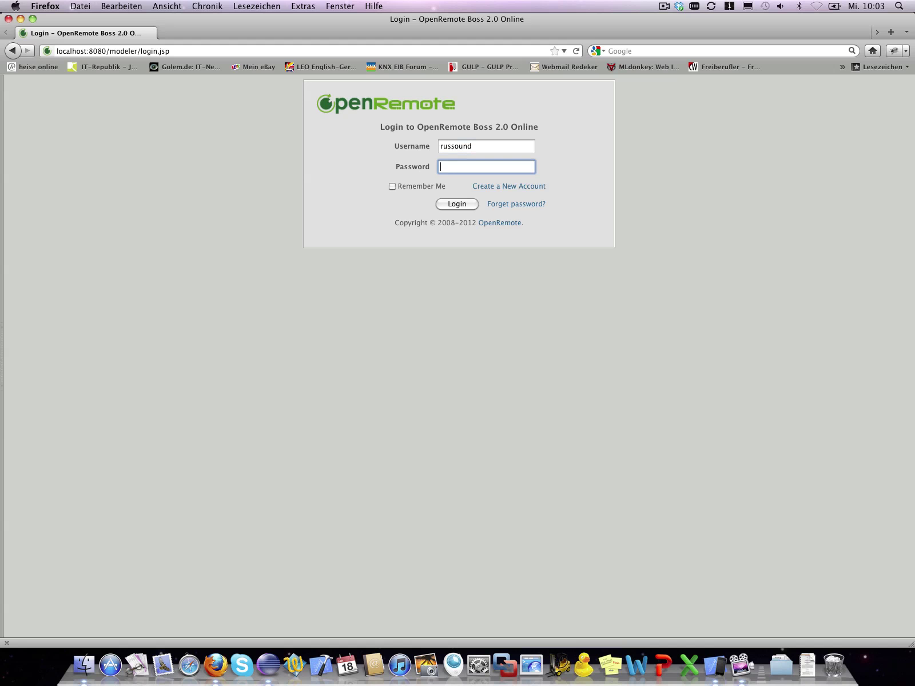
{"action": "type", "text": "nd"}
{"action": "key", "text": "Return"}
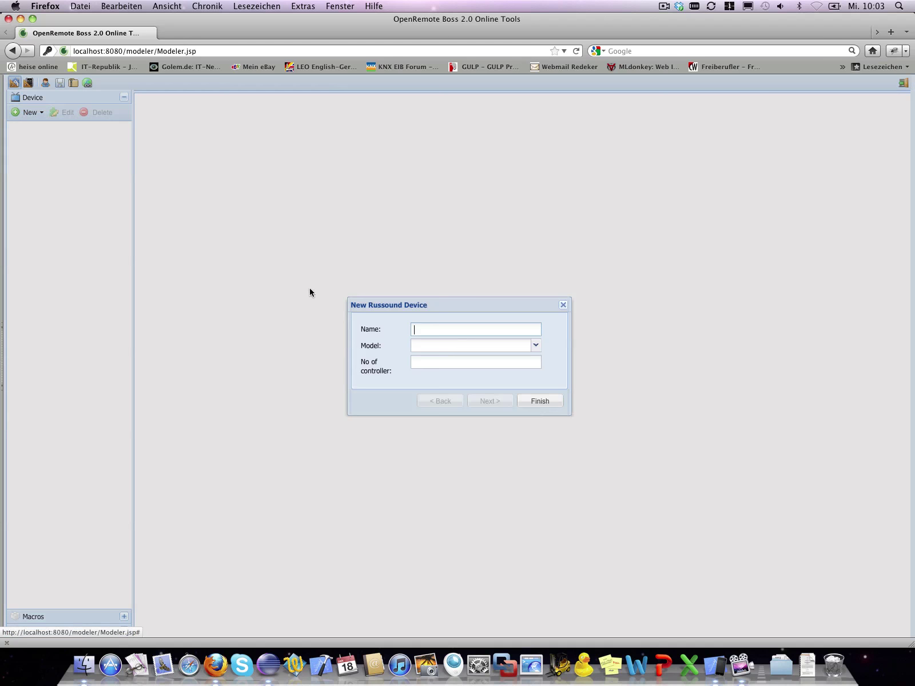
- Create the Russound device 'Russound C5', model MCA-C5, with 1 controller
{"action": "left_click", "coordinate": [435, 332]}
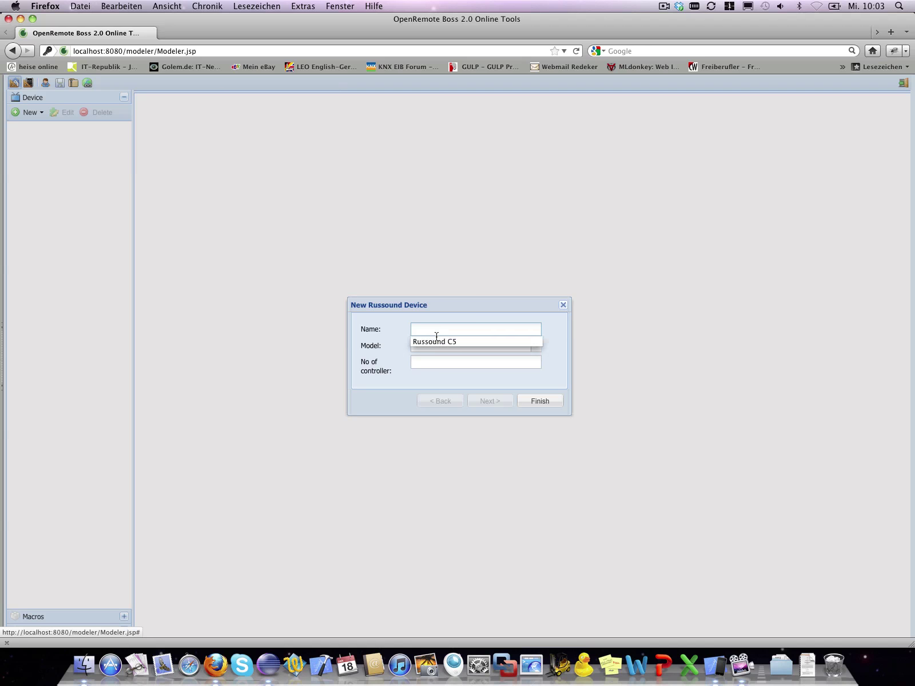
{"action": "left_click", "coordinate": [438, 342]}
{"action": "left_click", "coordinate": [440, 347]}
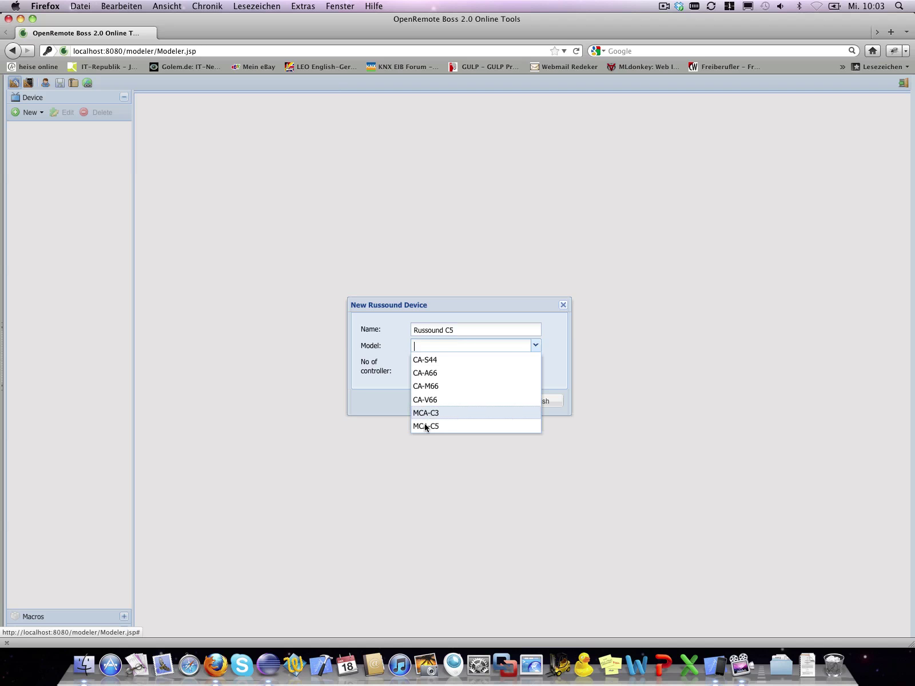
{"action": "left_click", "coordinate": [425, 427]}
{"action": "left_click", "coordinate": [421, 368]}
{"action": "type", "text": "1"}
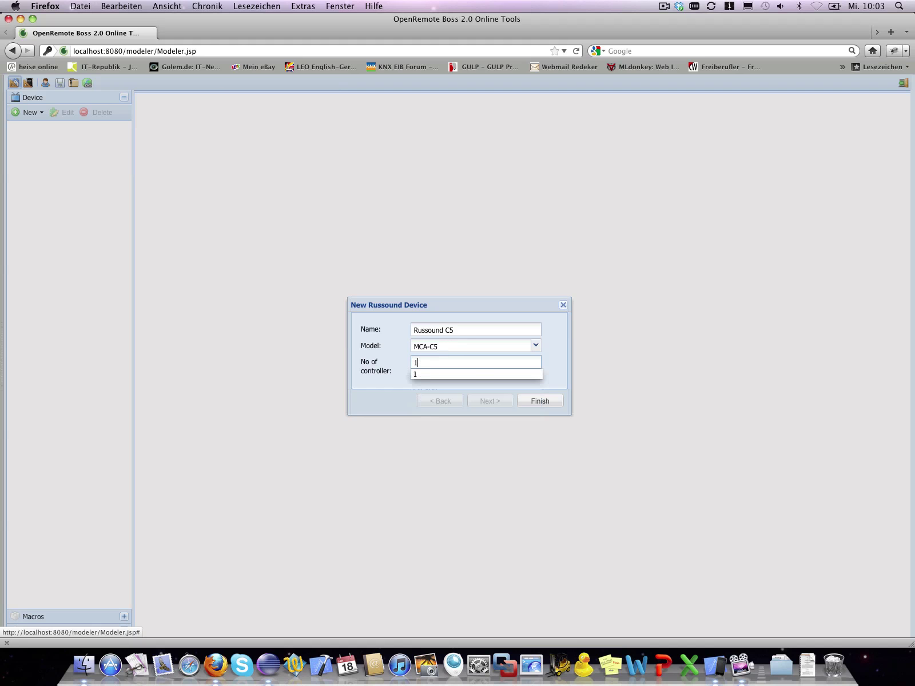
{"action": "key", "text": "Tab"}
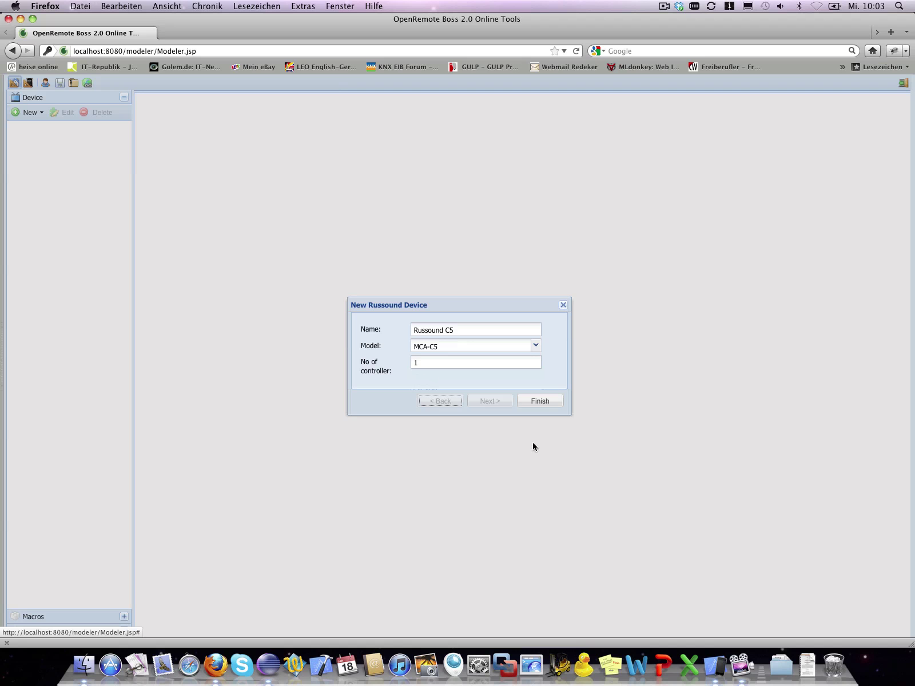
{"action": "left_click", "coordinate": [543, 403]}
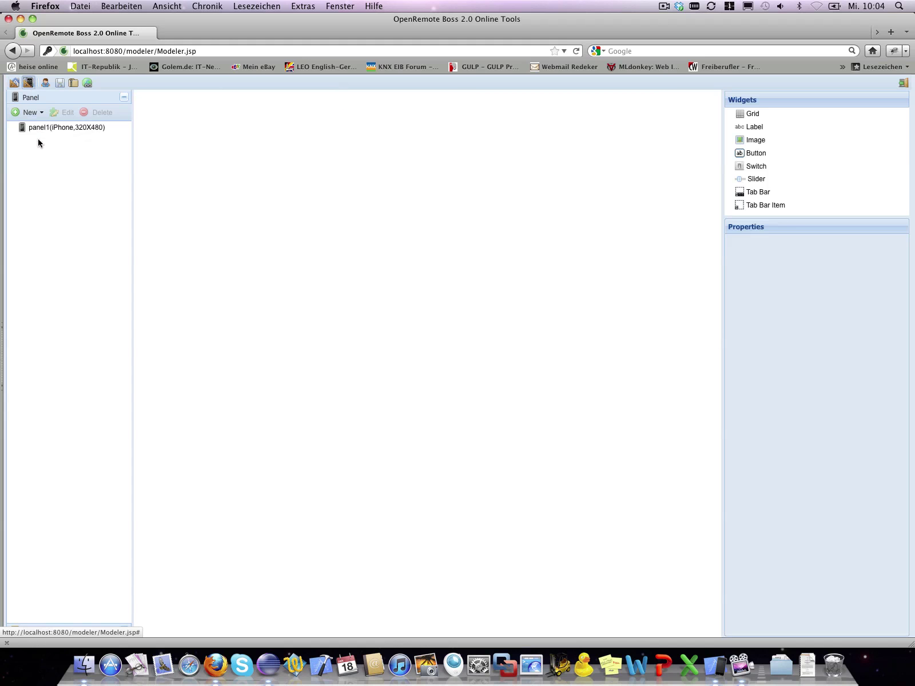
- Create a new iPhone panel named 'russound' and delete the old panel1
{"action": "left_click", "coordinate": [29, 112]}
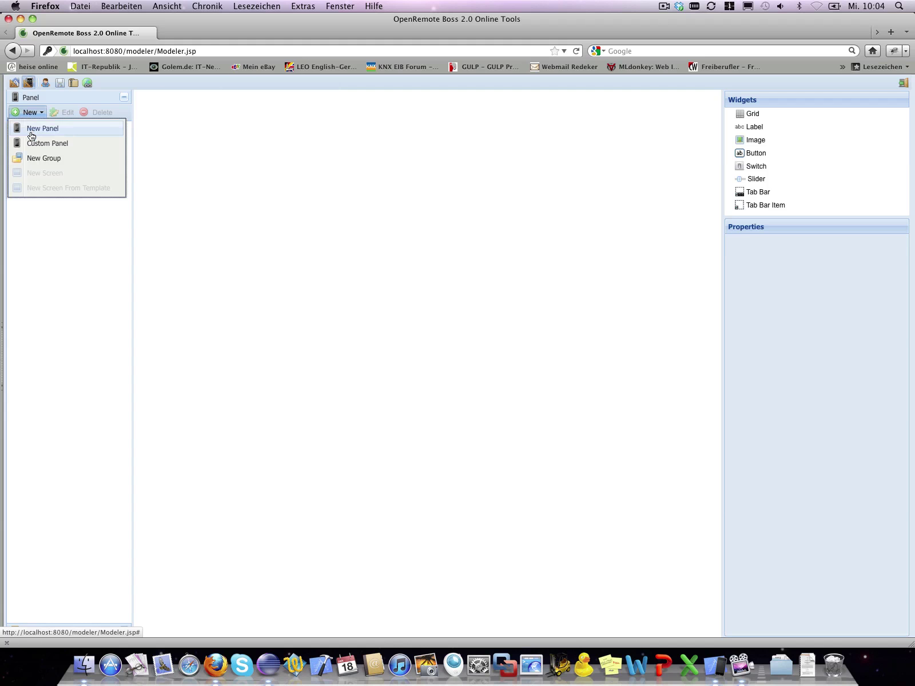
{"action": "left_click", "coordinate": [32, 129]}
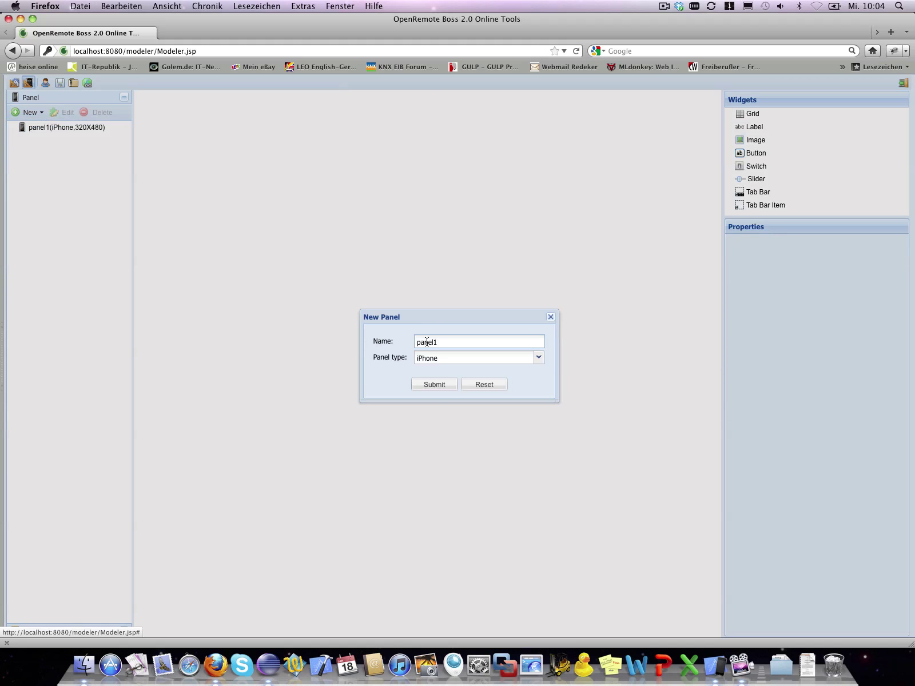
{"action": "left_click_drag", "start_coordinate": [448, 345], "coordinate": [304, 328]}
{"action": "type", "text": "russound"}
{"action": "left_click", "coordinate": [434, 386]}
{"action": "left_click", "coordinate": [57, 127]}
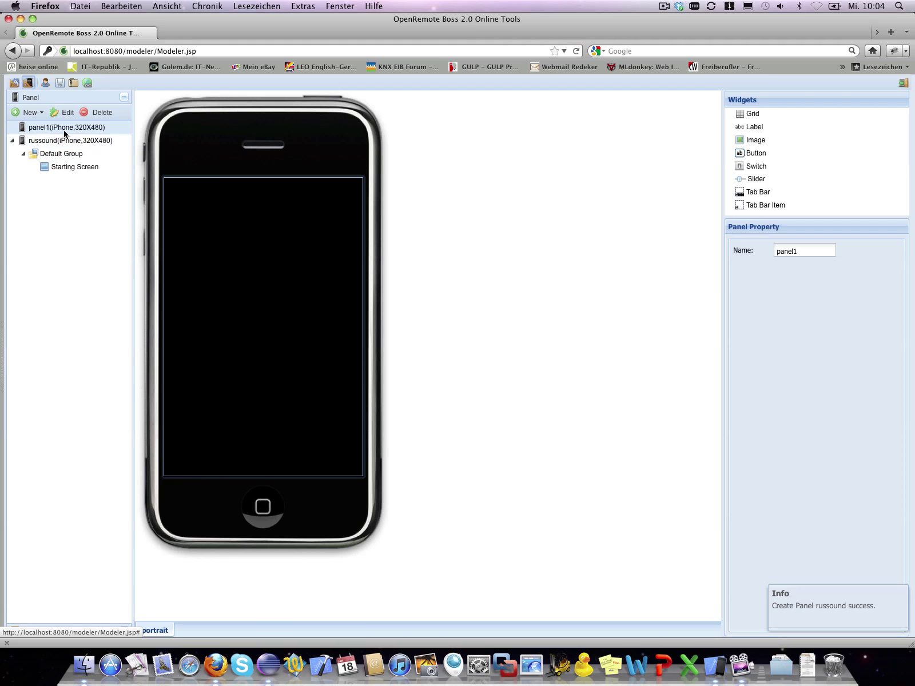
{"action": "left_click", "coordinate": [100, 112]}
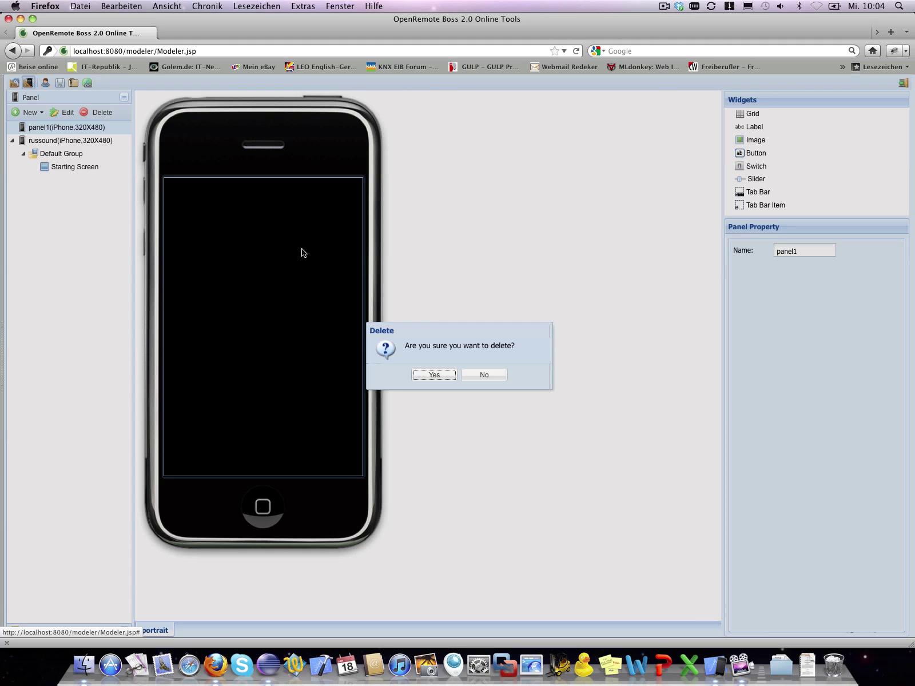
{"action": "left_click", "coordinate": [434, 374]}
- Give the starting screen the russound_back.png background and place a switch in Settings
{"action": "left_click", "coordinate": [303, 352]}
{"action": "left_click", "coordinate": [74, 154]}
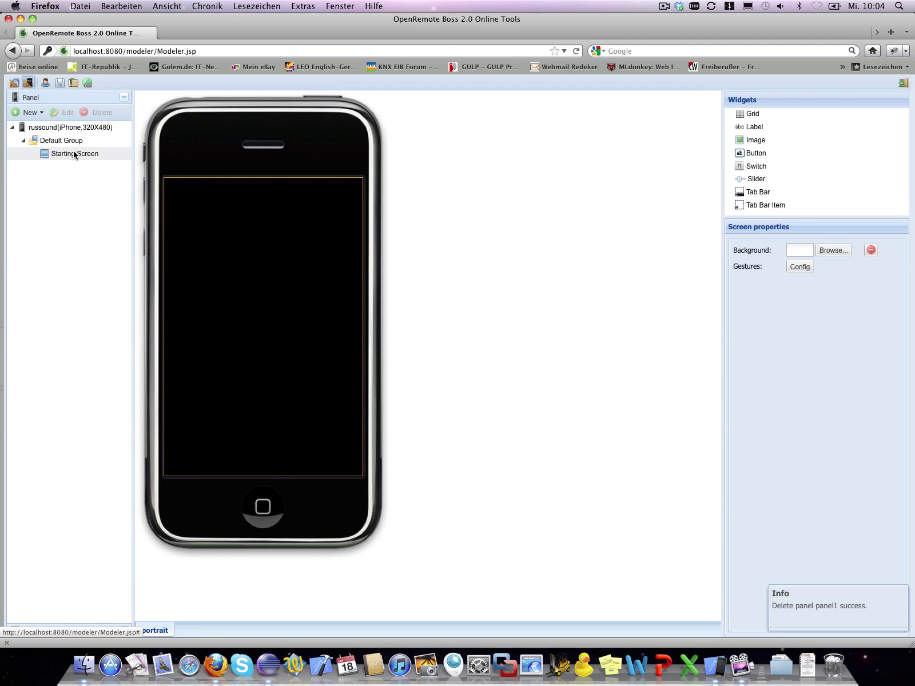
{"action": "left_click", "coordinate": [280, 270]}
{"action": "left_click", "coordinate": [827, 250]}
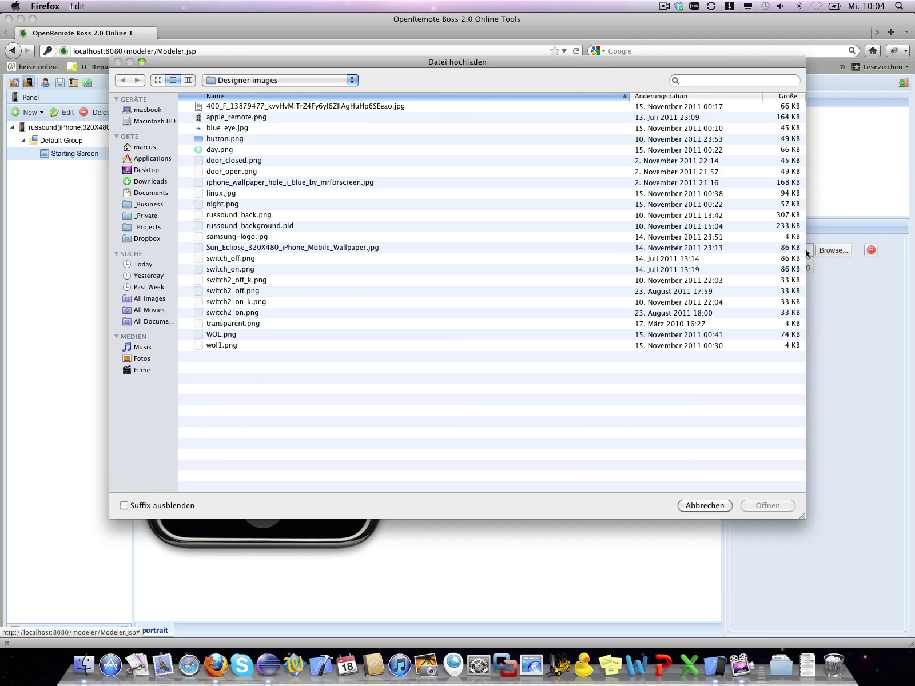
{"action": "double_click", "coordinate": [231, 215]}
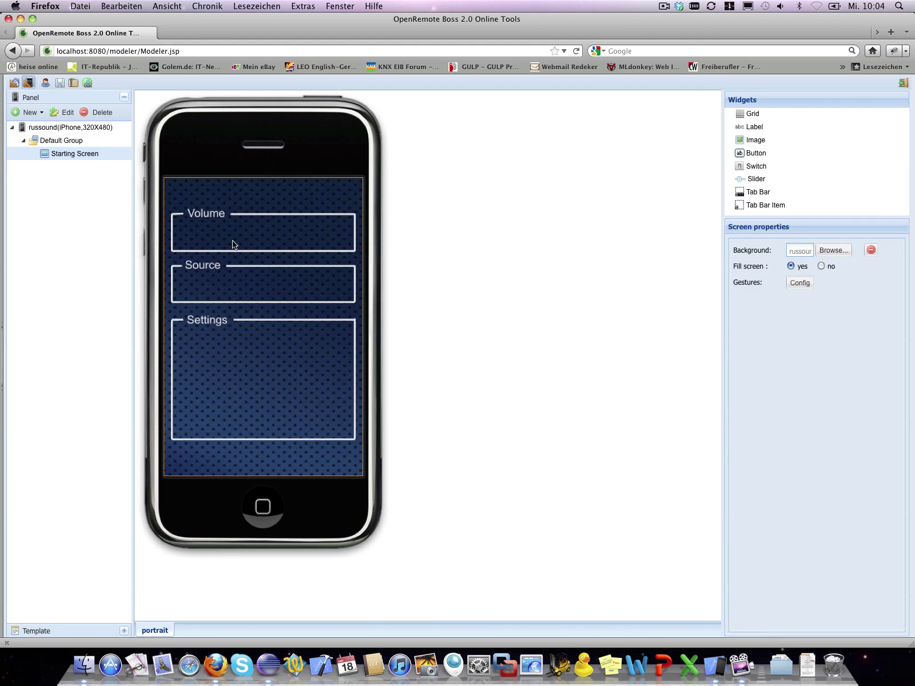
{"action": "left_click_drag", "start_coordinate": [767, 170], "coordinate": [250, 349]}
- Upload switch2_on.png as the switch's ON image and switch2_off.png as its OFF image
{"action": "left_click", "coordinate": [839, 317]}
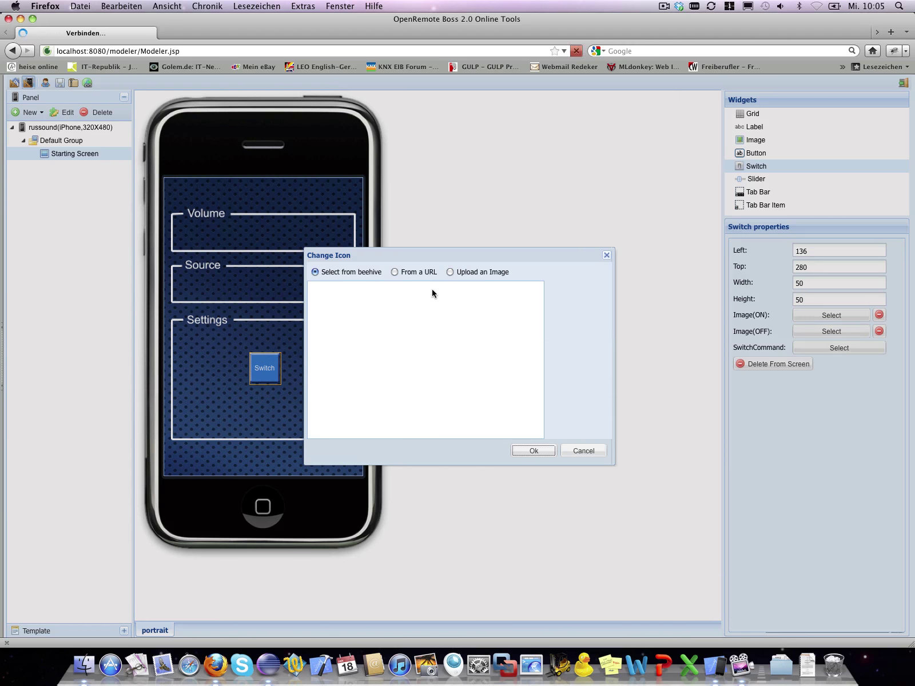
{"action": "left_click", "coordinate": [451, 272]}
{"action": "left_click", "coordinate": [470, 299]}
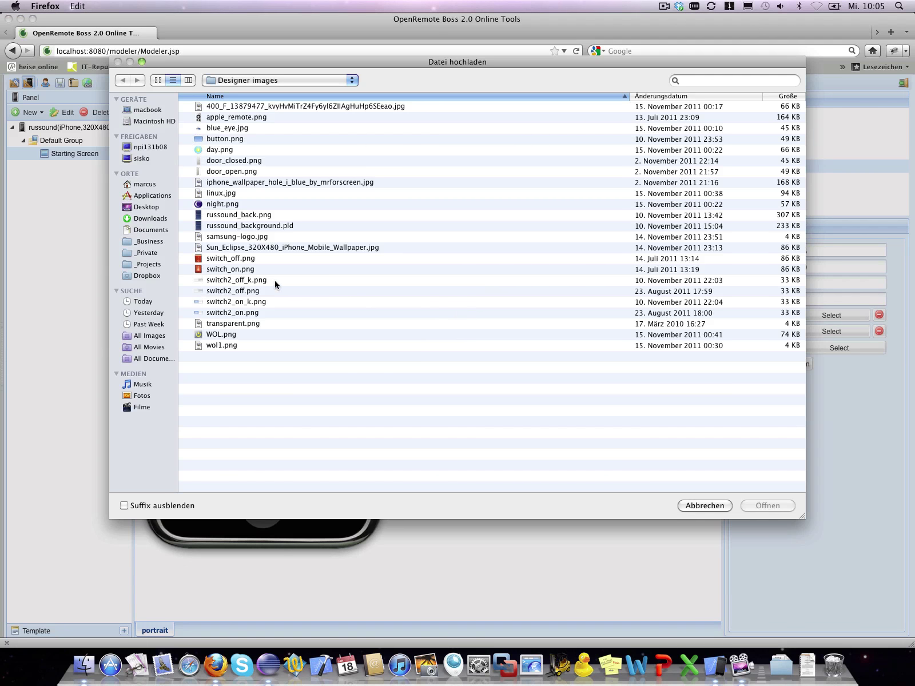
{"action": "double_click", "coordinate": [227, 312]}
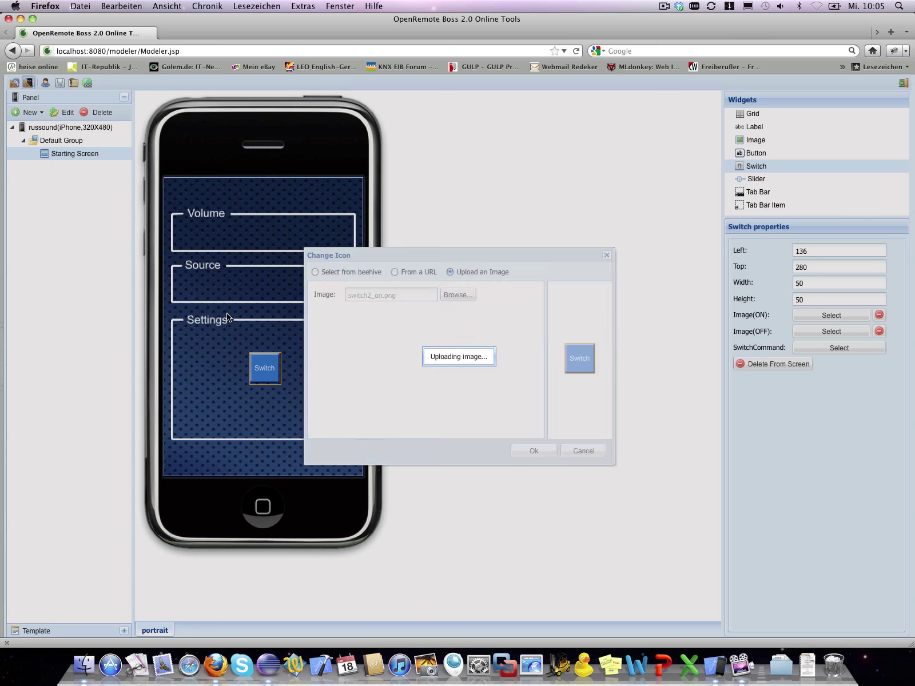
{"action": "left_click", "coordinate": [538, 448]}
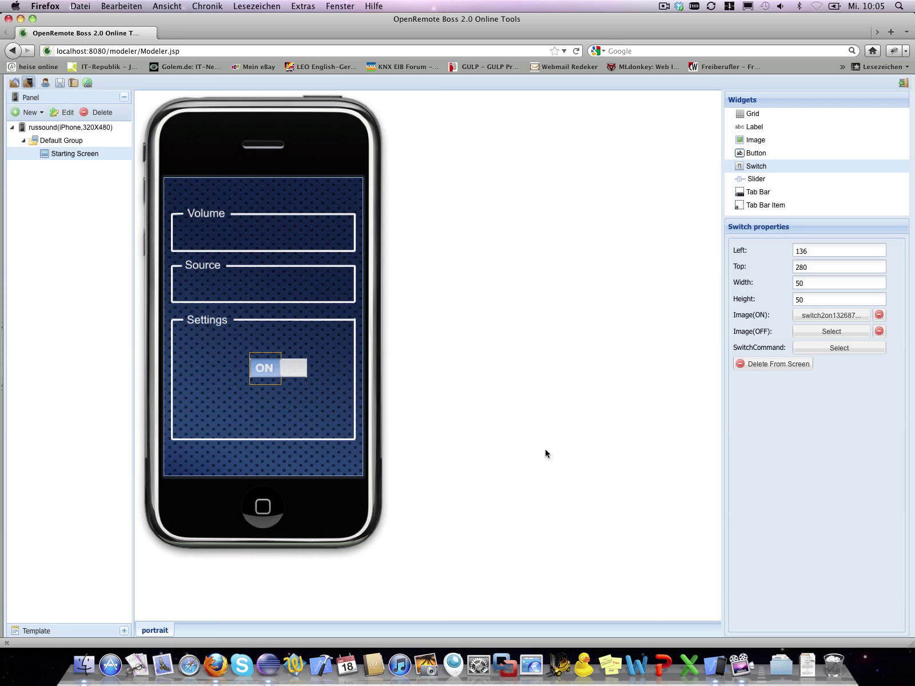
{"action": "left_click", "coordinate": [832, 332]}
{"action": "left_click", "coordinate": [480, 273]}
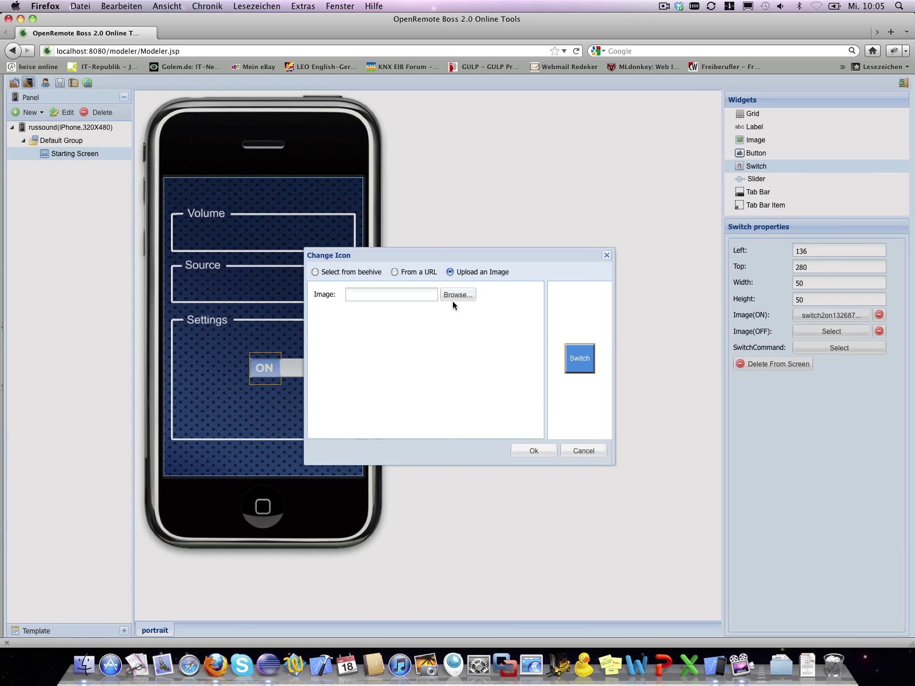
{"action": "left_click", "coordinate": [457, 296]}
{"action": "left_click", "coordinate": [227, 292]}
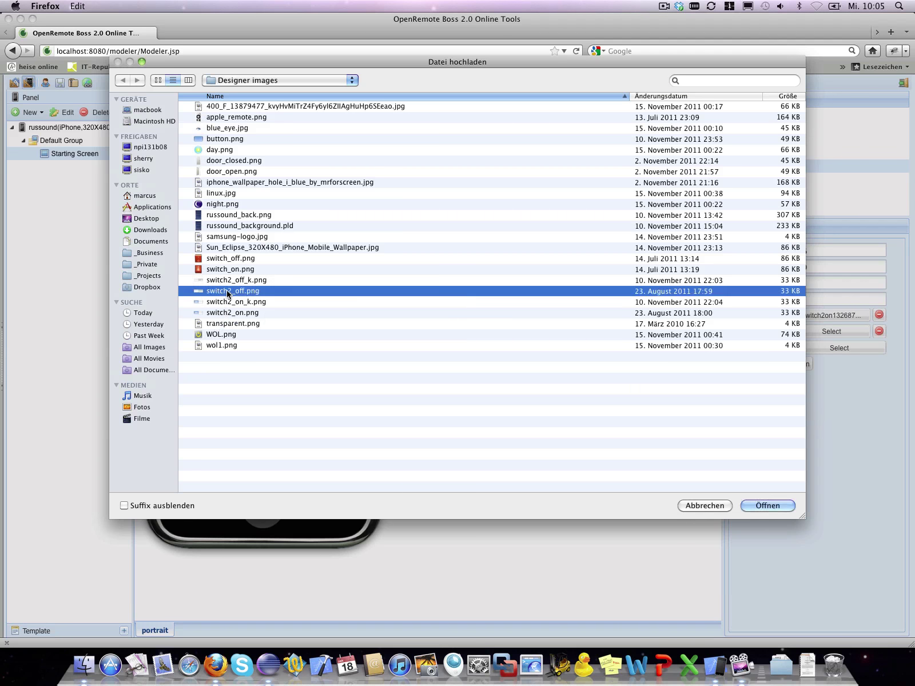
{"action": "double_click", "coordinate": [227, 292]}
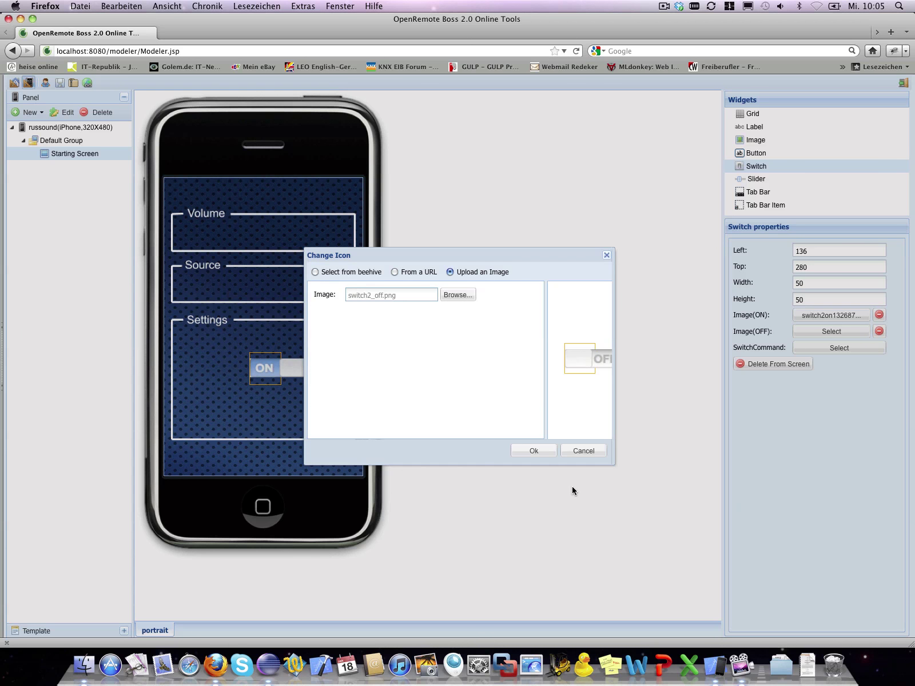
{"action": "left_click", "coordinate": [532, 450]}
- Resize the switch to 106×41 and move it to the top right (left 196, top 8)
{"action": "left_click", "coordinate": [260, 367]}
{"action": "left_click", "coordinate": [275, 368]}
{"action": "left_click_drag", "start_coordinate": [281, 371], "coordinate": [313, 375]}
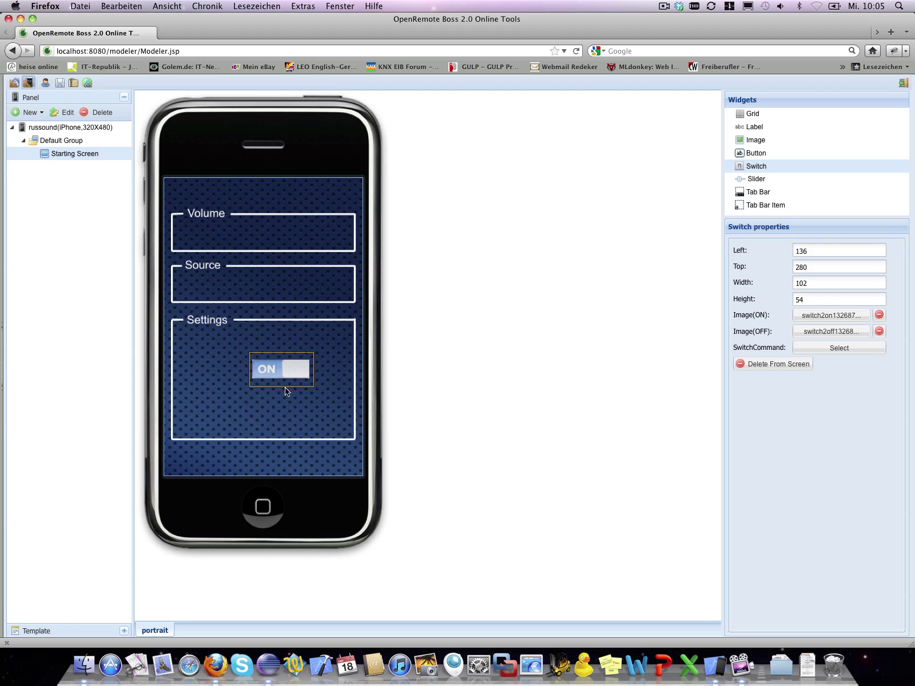
{"action": "left_click", "coordinate": [285, 387]}
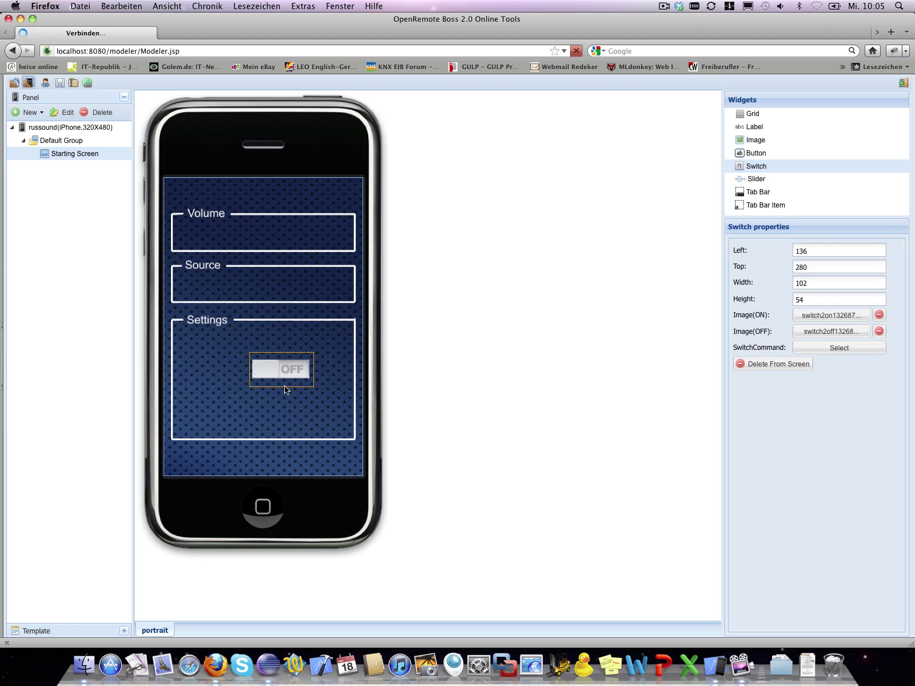
{"action": "left_click_drag", "start_coordinate": [286, 366], "coordinate": [318, 194]}
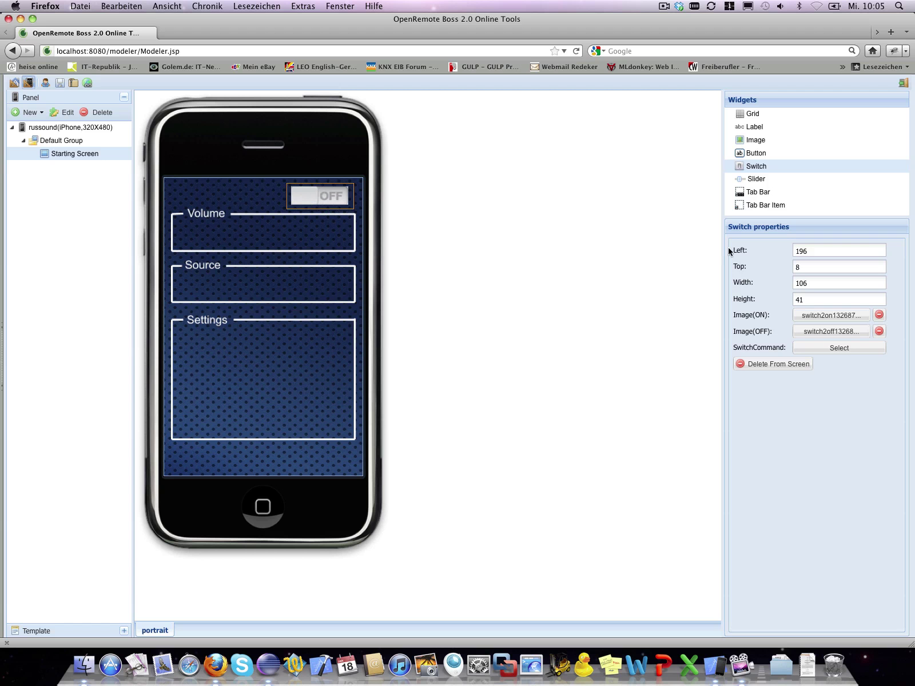
- Add a label in the Settings area with text 'Power:' and font size 20
{"action": "left_click", "coordinate": [756, 126]}
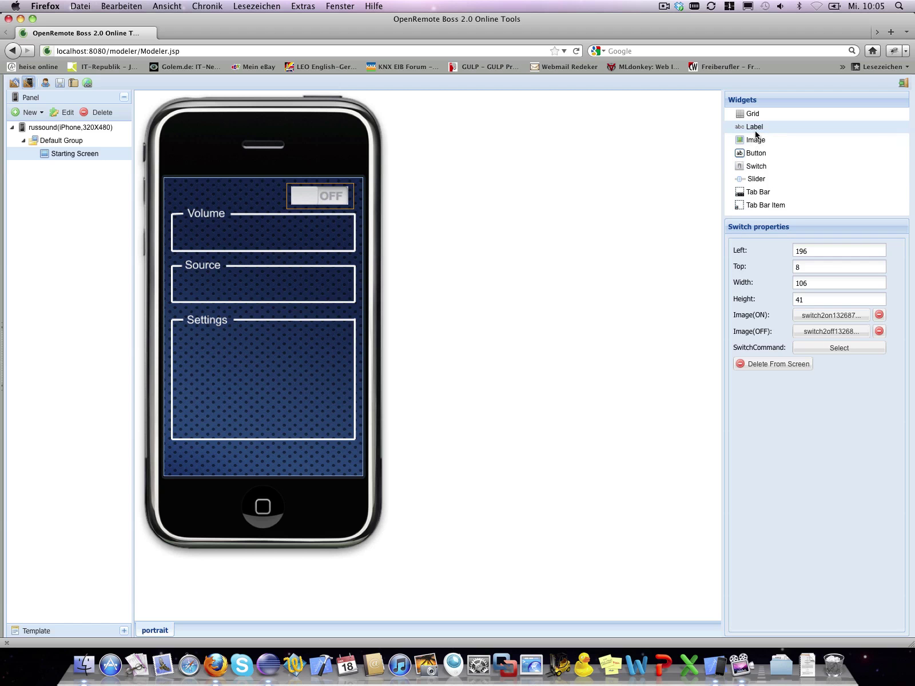
{"action": "left_click_drag", "start_coordinate": [757, 129], "coordinate": [235, 382]}
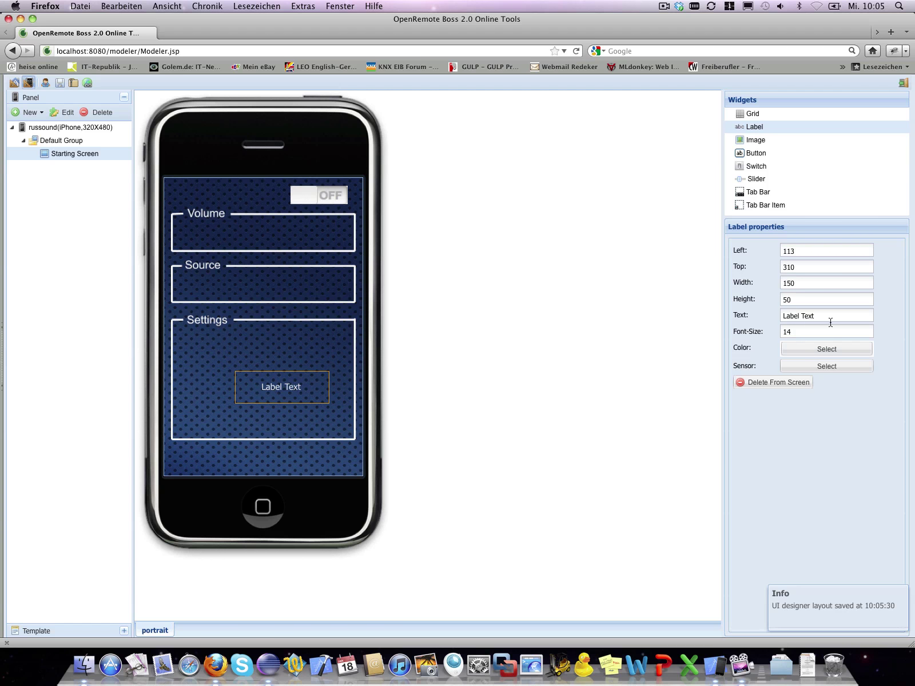
{"action": "left_click_drag", "start_coordinate": [830, 321], "coordinate": [636, 312]}
{"action": "type", "text": "Powe"}
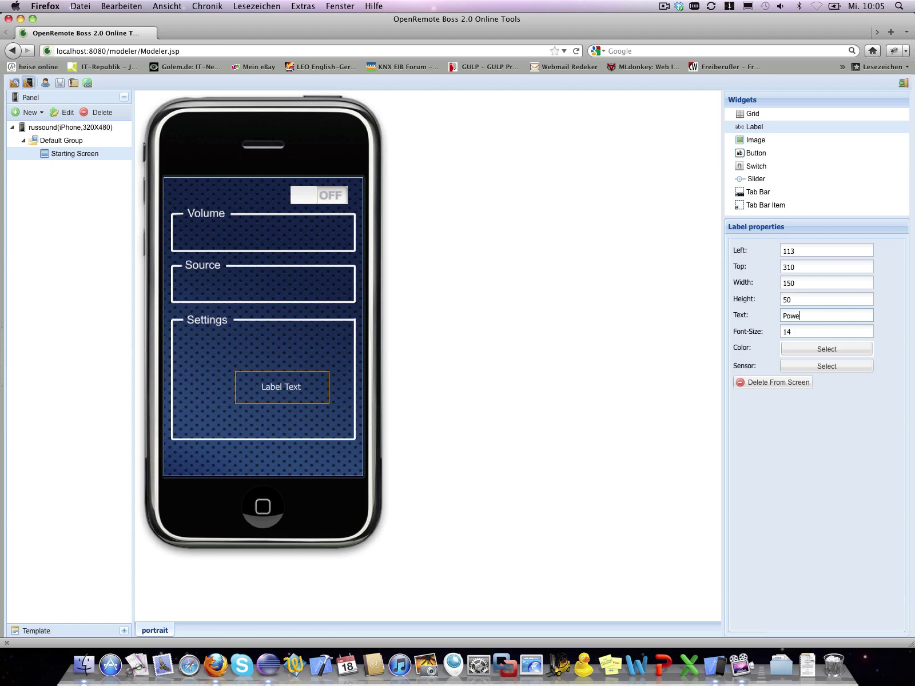
{"action": "type", "text": "r:"}
{"action": "key", "text": "Tab"}
{"action": "type", "text": "20"}
{"action": "key", "text": "Tab"}
- Move the Power: label beside the switch and stretch a 278×48 slider across the Volume box
{"action": "left_click", "coordinate": [287, 388]}
{"action": "left_click_drag", "start_coordinate": [291, 388], "coordinate": [260, 195]}
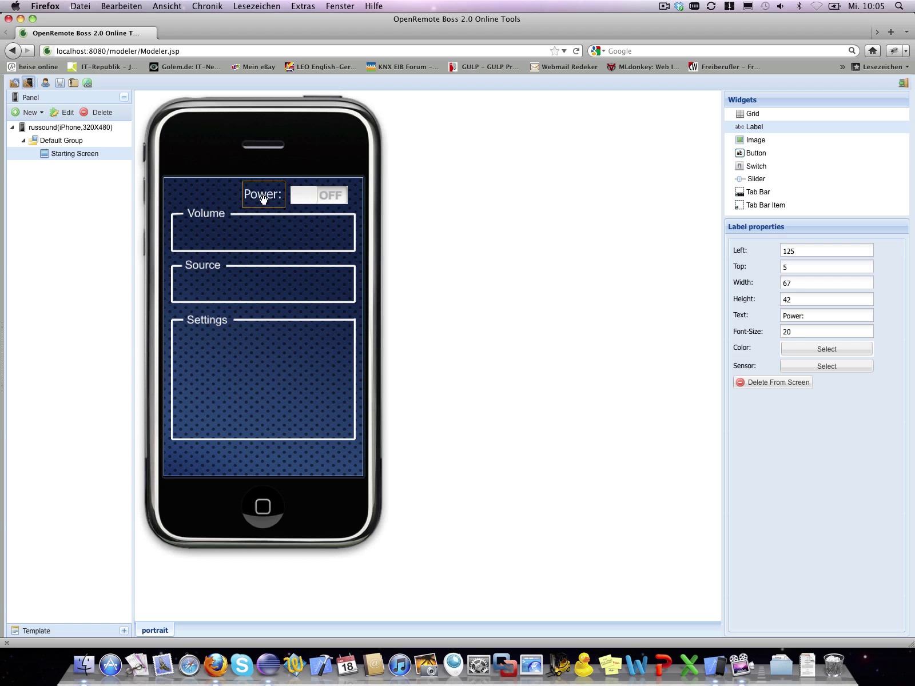
{"action": "left_click_drag", "start_coordinate": [759, 181], "coordinate": [189, 231]}
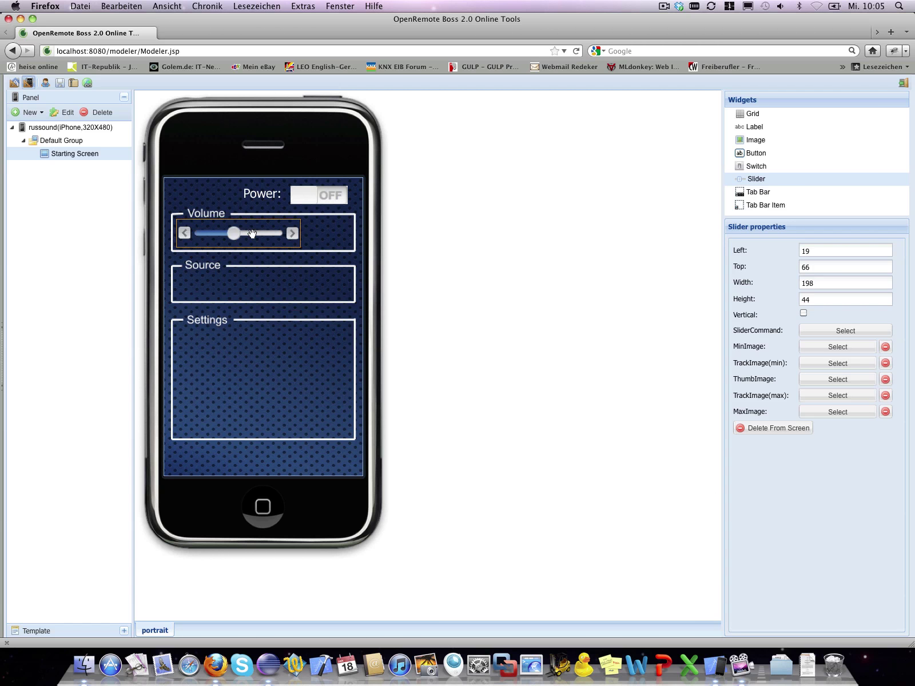
{"action": "left_click_drag", "start_coordinate": [300, 234], "coordinate": [348, 236]}
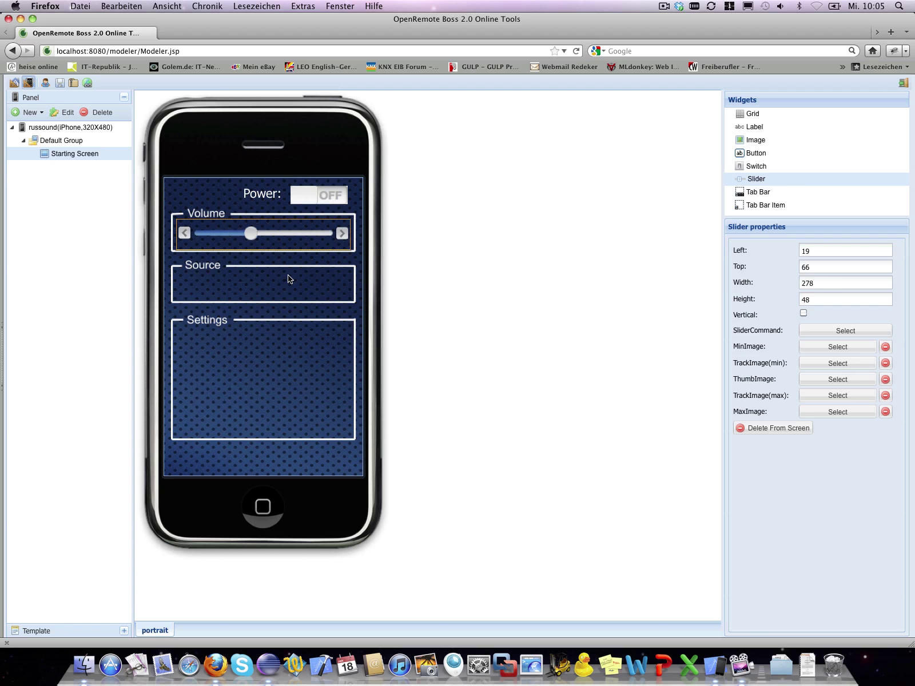
- Bind the power switch to the Zone6 Power Switch command
{"action": "left_click", "coordinate": [322, 198]}
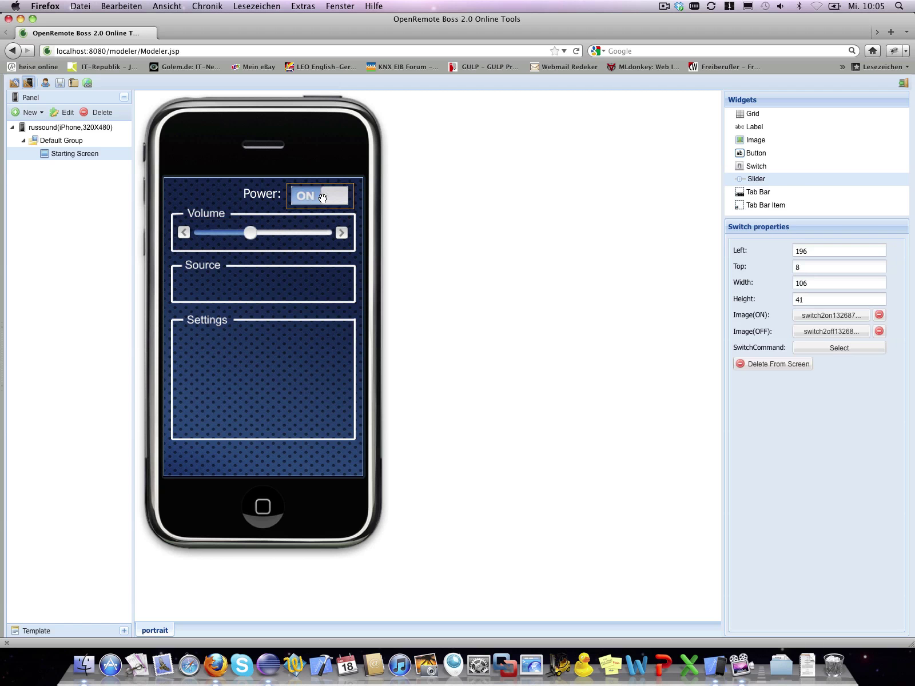
{"action": "left_click", "coordinate": [834, 356]}
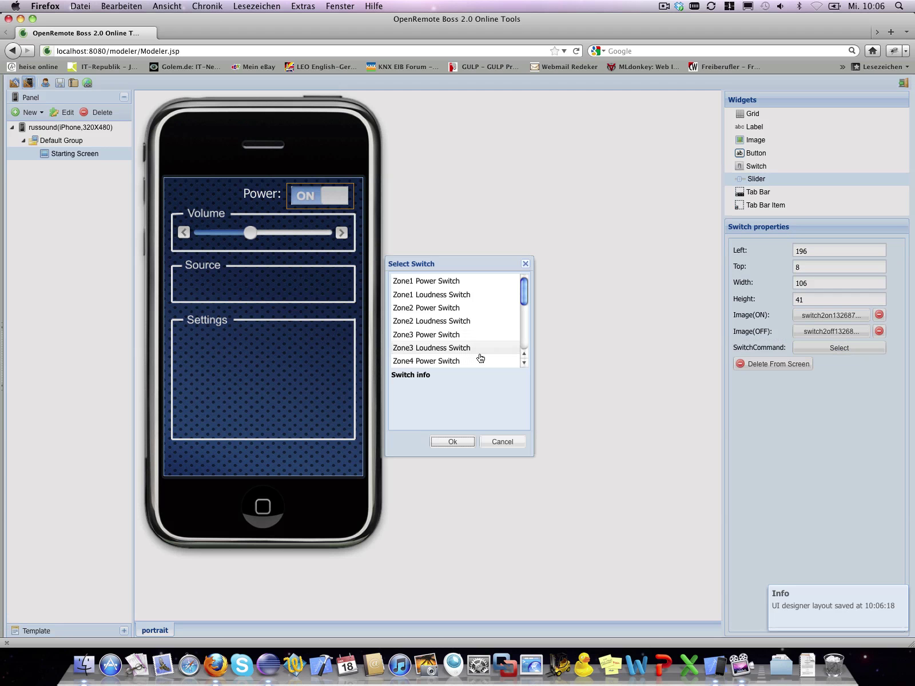
{"action": "left_click_drag", "start_coordinate": [523, 292], "coordinate": [524, 324]}
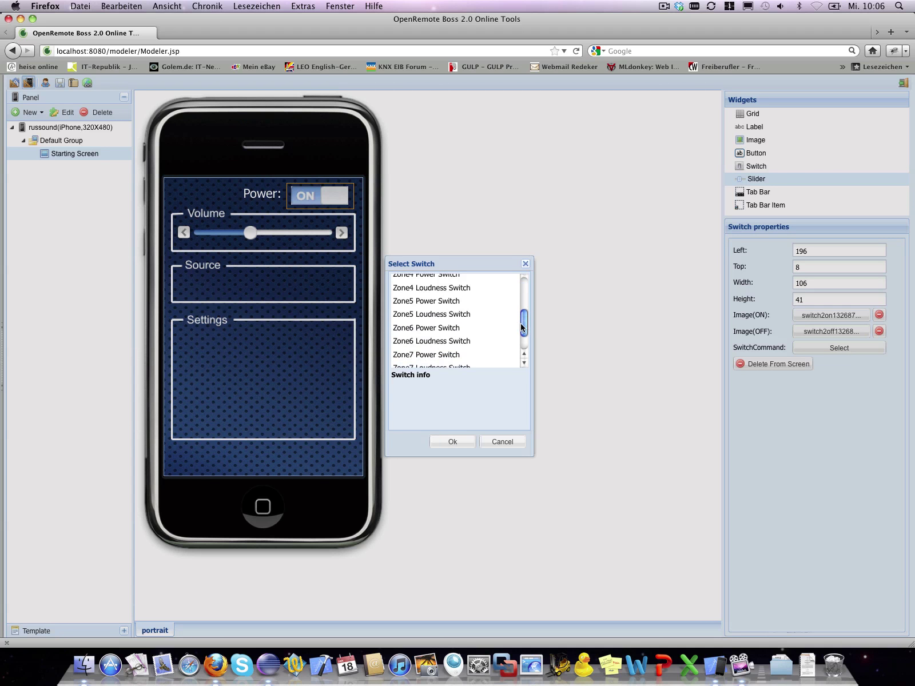
{"action": "left_click", "coordinate": [419, 332]}
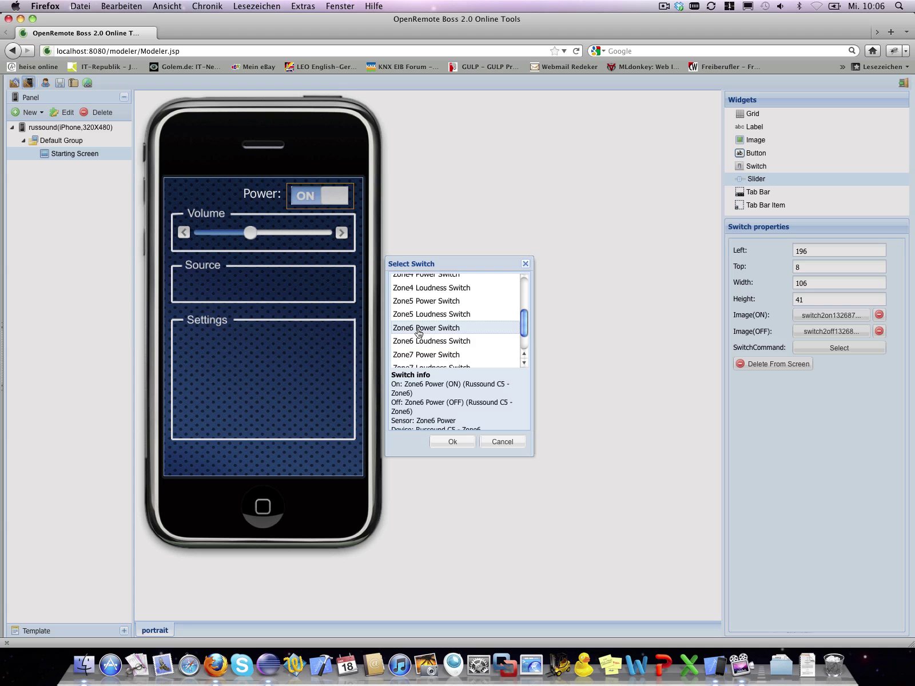
{"action": "left_click", "coordinate": [452, 442]}
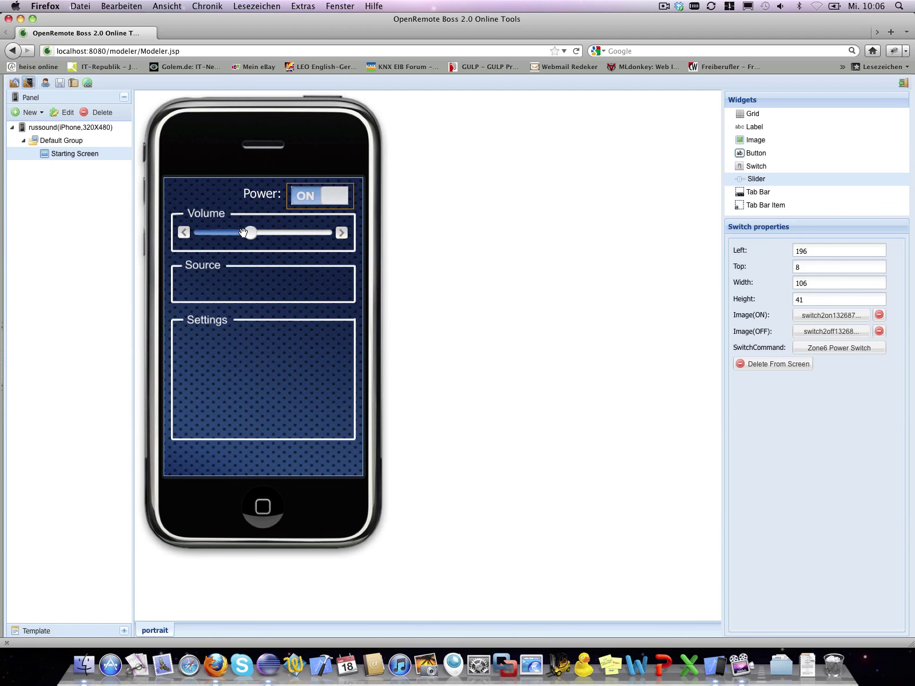
- Bind the volume slider to the Zone6 Volume Slider command
{"action": "left_click", "coordinate": [243, 233]}
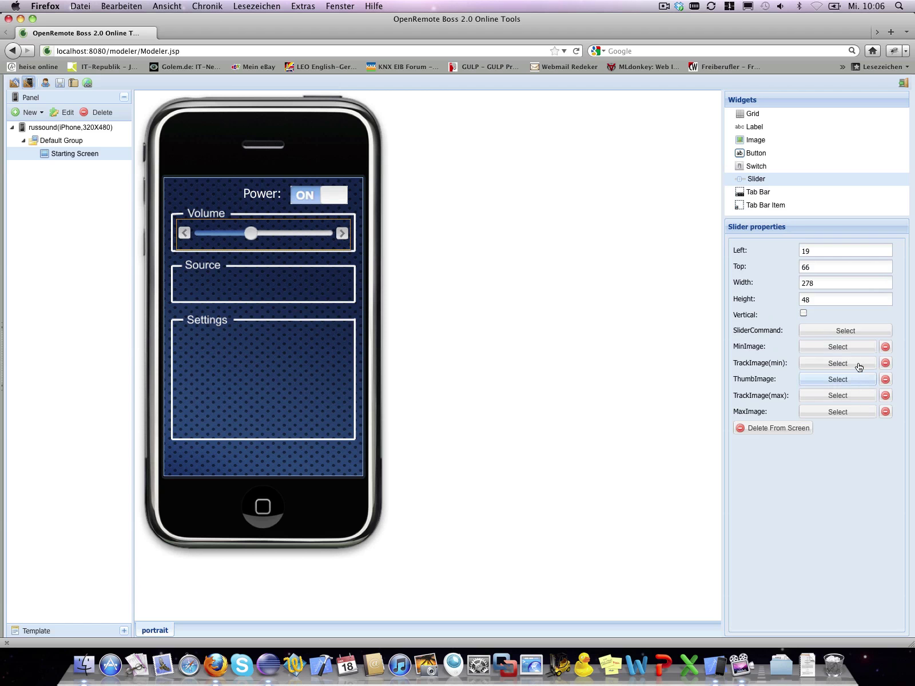
{"action": "left_click", "coordinate": [859, 337]}
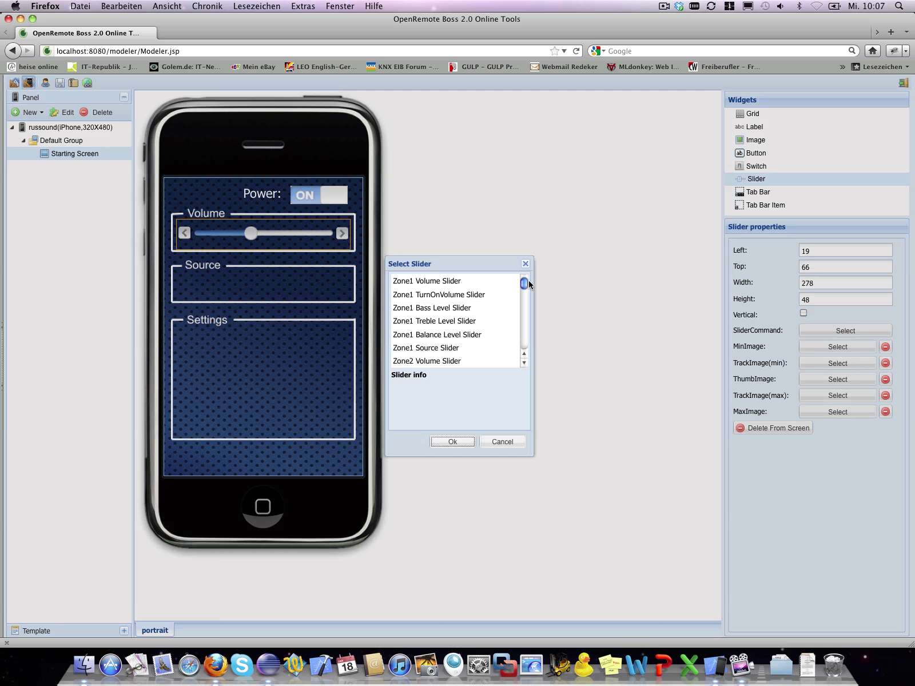
{"action": "left_click_drag", "start_coordinate": [525, 284], "coordinate": [520, 322]}
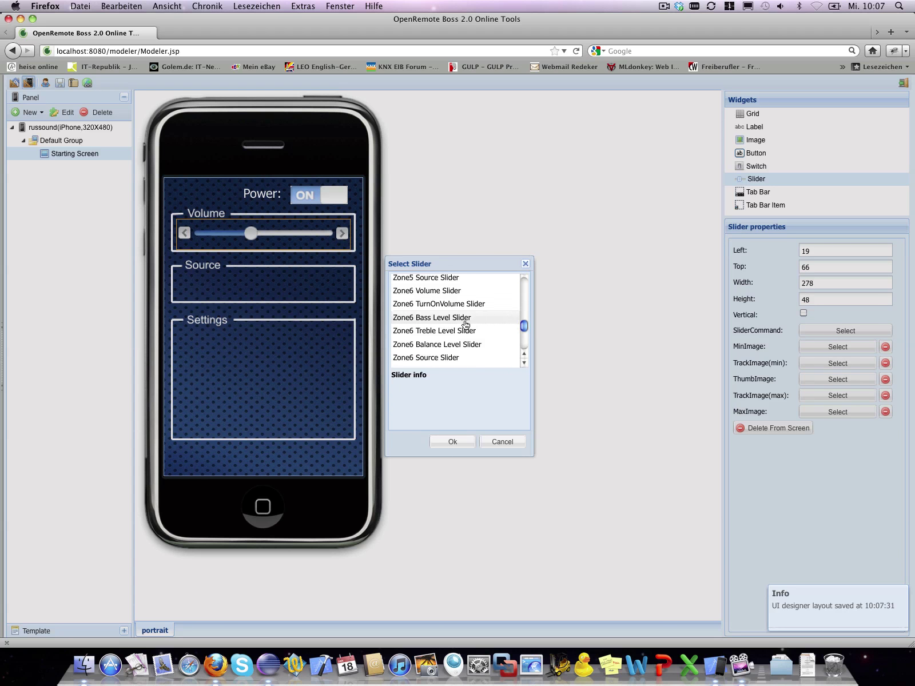
{"action": "left_click", "coordinate": [438, 292]}
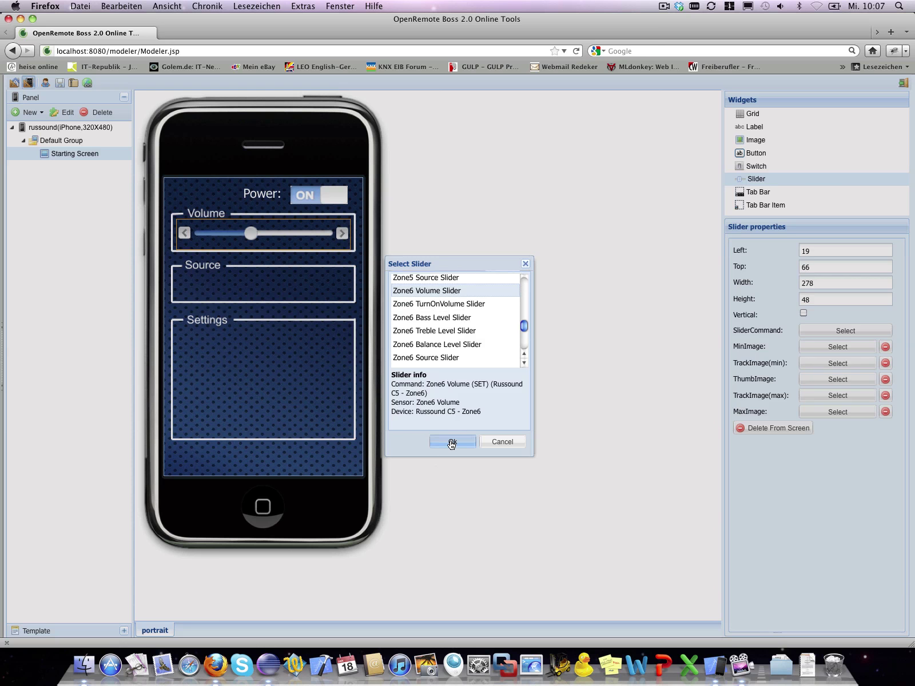
{"action": "left_click", "coordinate": [452, 443]}
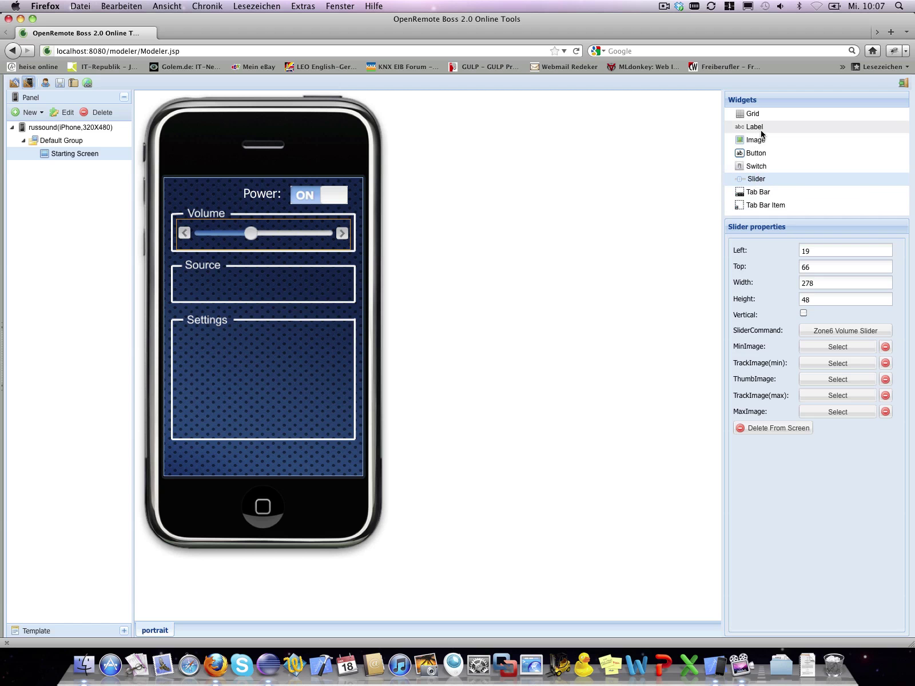
- Place an 'Office' label with font size 20 under the Settings box, then save the panel
{"action": "left_click_drag", "start_coordinate": [762, 134], "coordinate": [239, 457]}
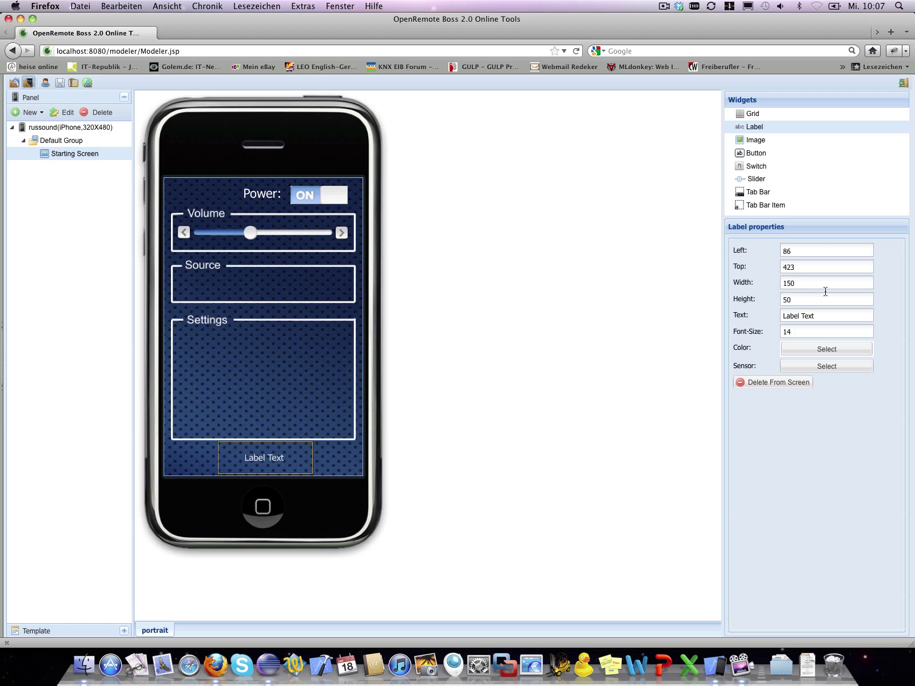
{"action": "left_click_drag", "start_coordinate": [835, 316], "coordinate": [633, 303]}
{"action": "type", "text": "Office"}
{"action": "key", "text": "Tab"}
{"action": "type", "text": "20"}
{"action": "key", "text": "Tab"}
{"action": "left_click", "coordinate": [329, 495]}
{"action": "left_click", "coordinate": [61, 86]}
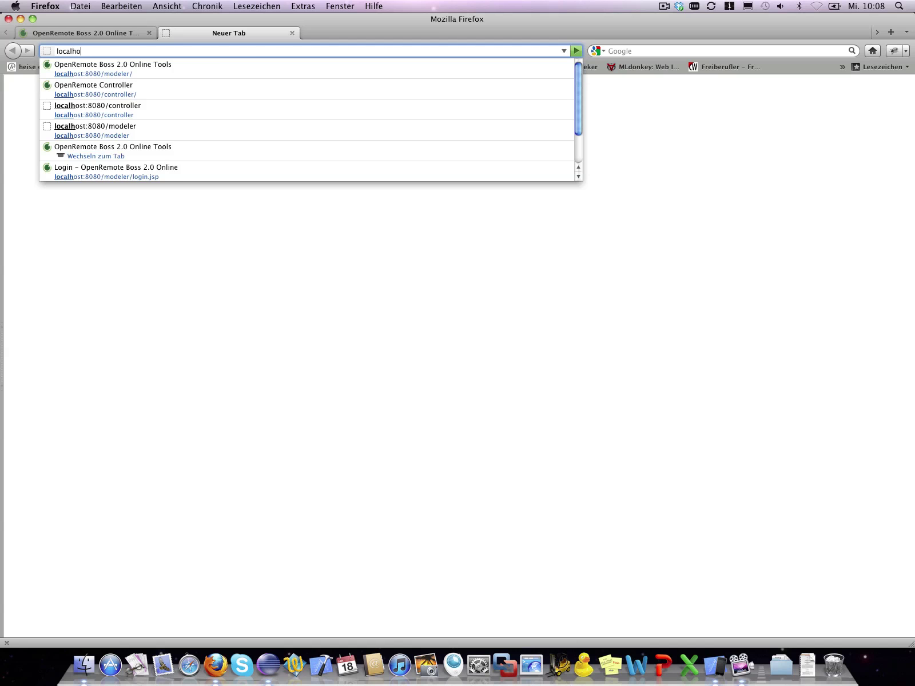
- Open localhost:8080/controller, enter the designer account credentials, and sync with Online Designer
{"action": "type", "text": ":"}
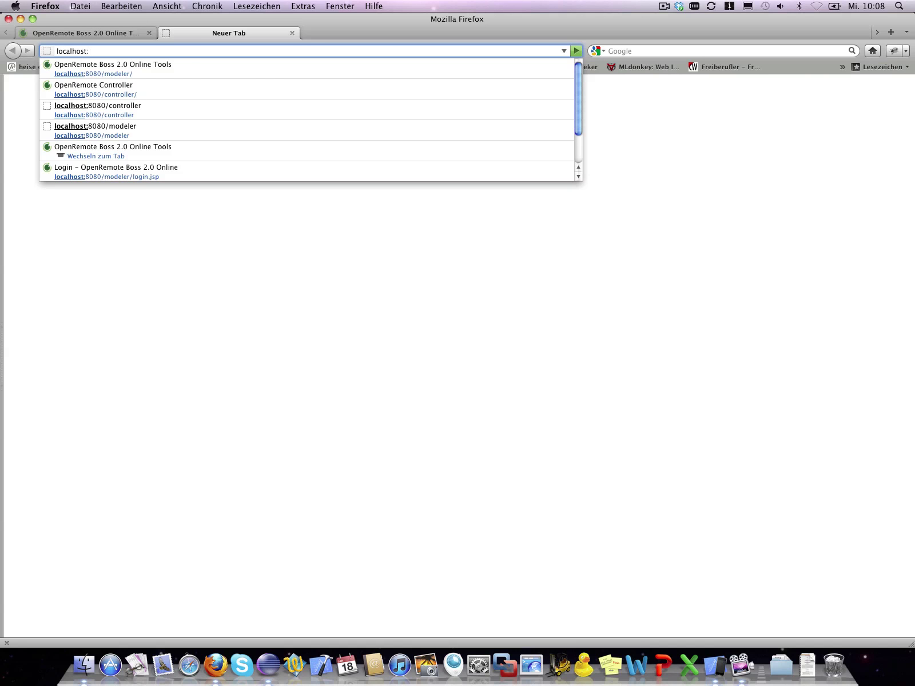
{"action": "left_click", "coordinate": [107, 115]}
{"action": "left_click", "coordinate": [392, 365]}
{"action": "type", "text": "russound"}
{"action": "key", "text": "Tab"}
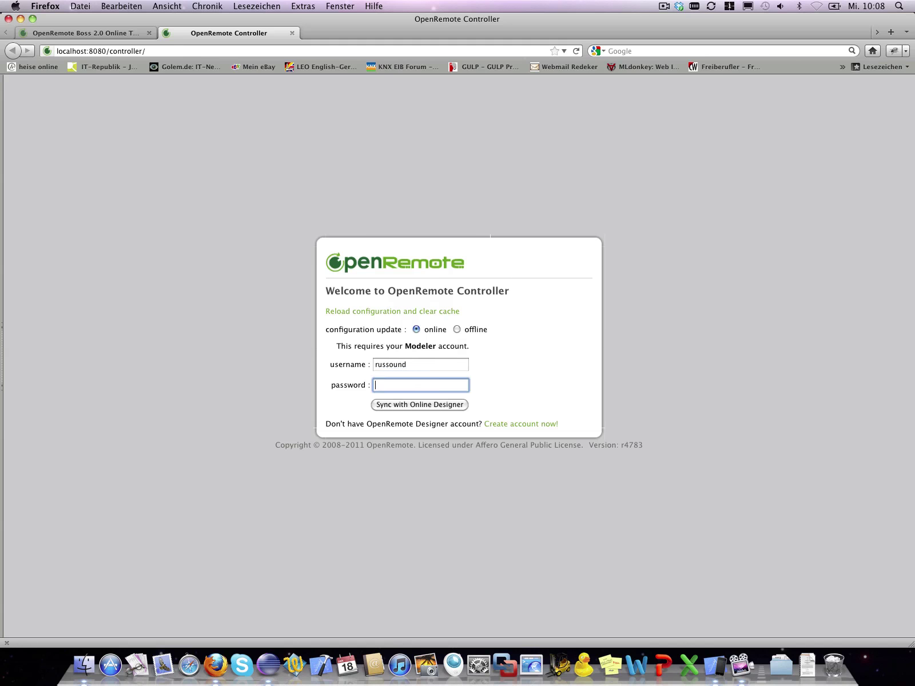
{"action": "type", "text": "********"}
{"action": "left_click", "coordinate": [406, 407]}
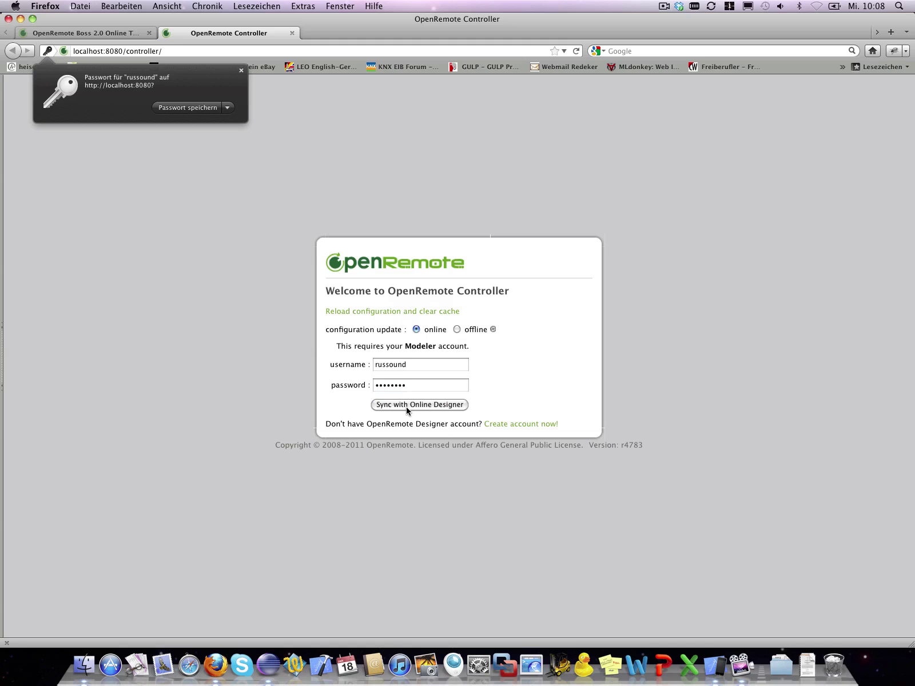
- In iOS Simulator, shake the device, choose the panel identity, and reload the panel
{"action": "key", "text": "super+Tab"}
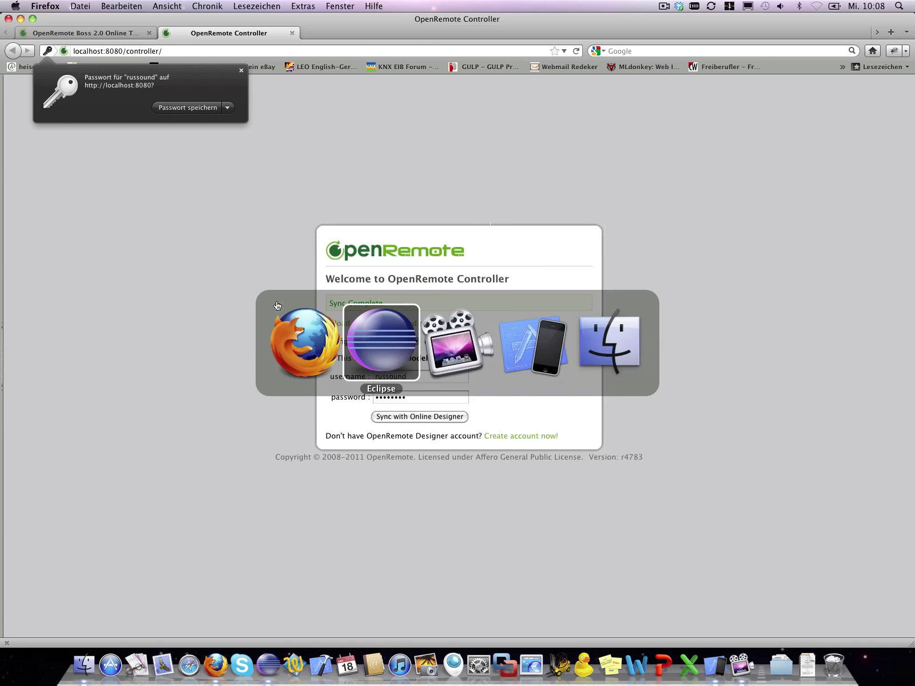
{"action": "key", "text": "super+Tab"}
{"action": "key", "text": "super+Tab"}
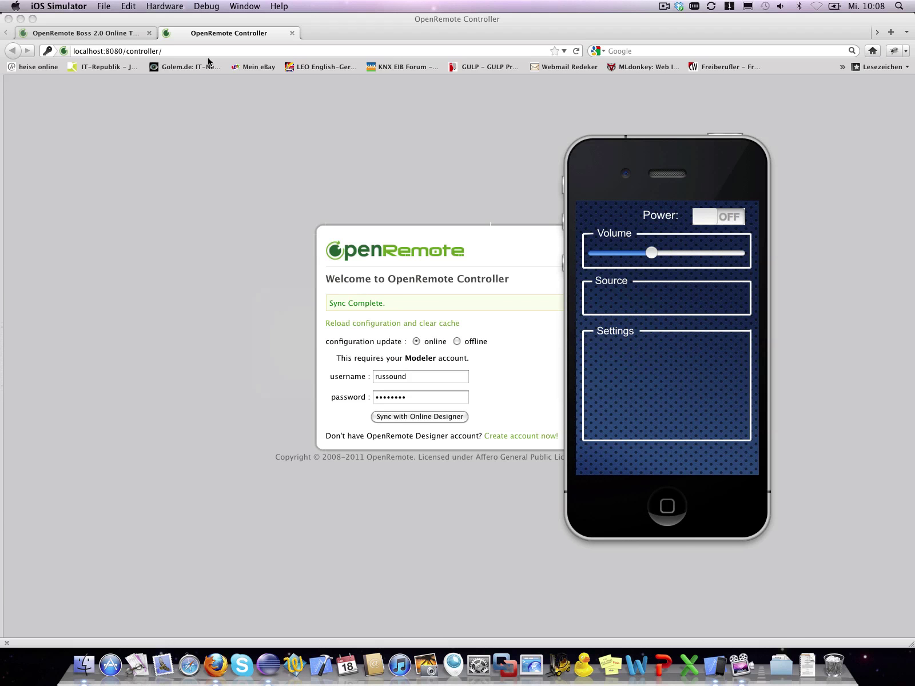
{"action": "left_click", "coordinate": [169, 6]}
{"action": "left_click", "coordinate": [172, 70]}
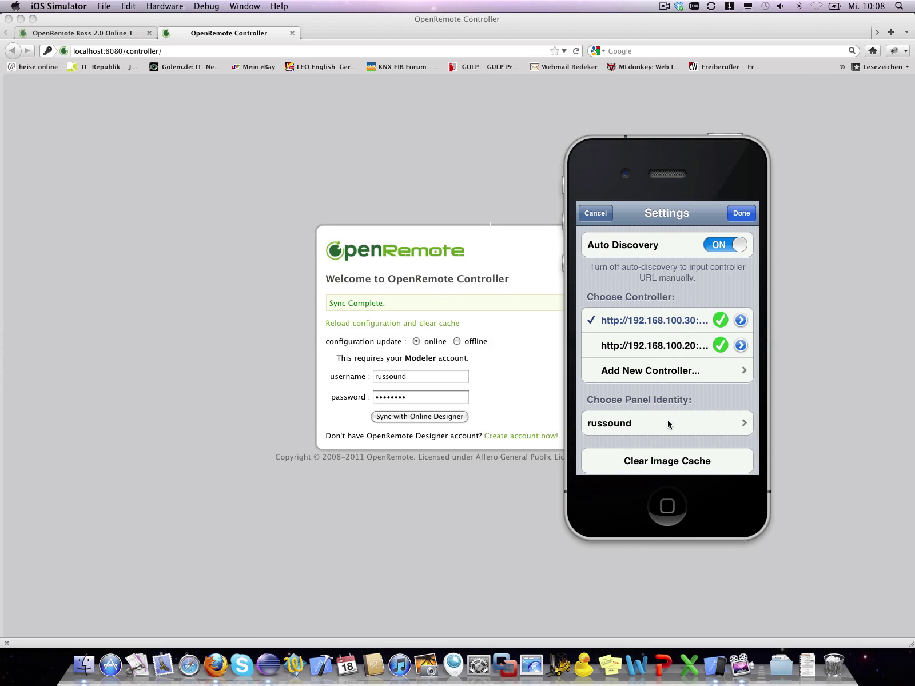
{"action": "left_click", "coordinate": [668, 422]}
{"action": "left_click", "coordinate": [667, 268]}
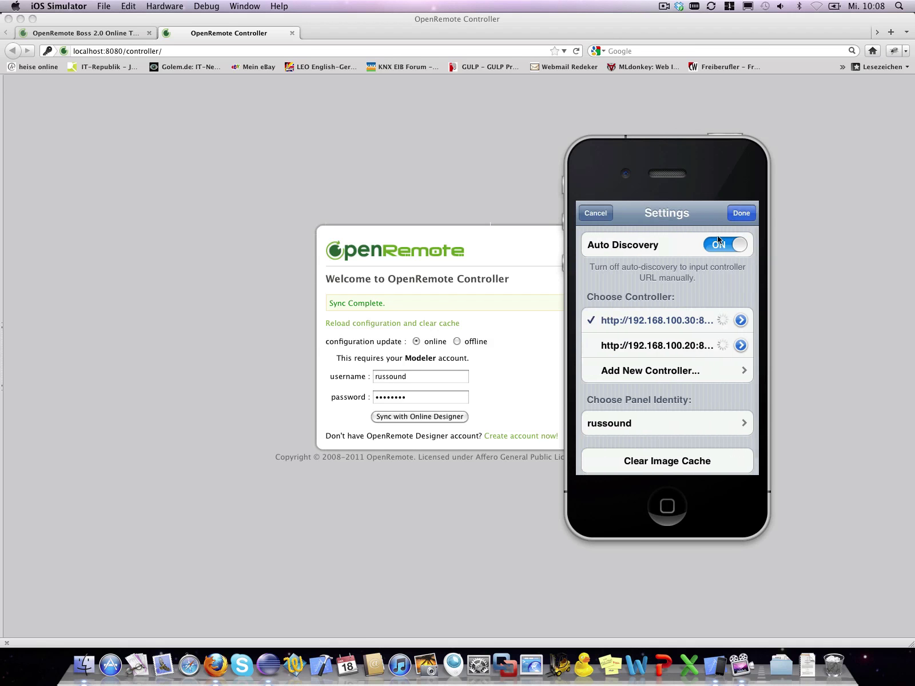
{"action": "left_click", "coordinate": [739, 213]}
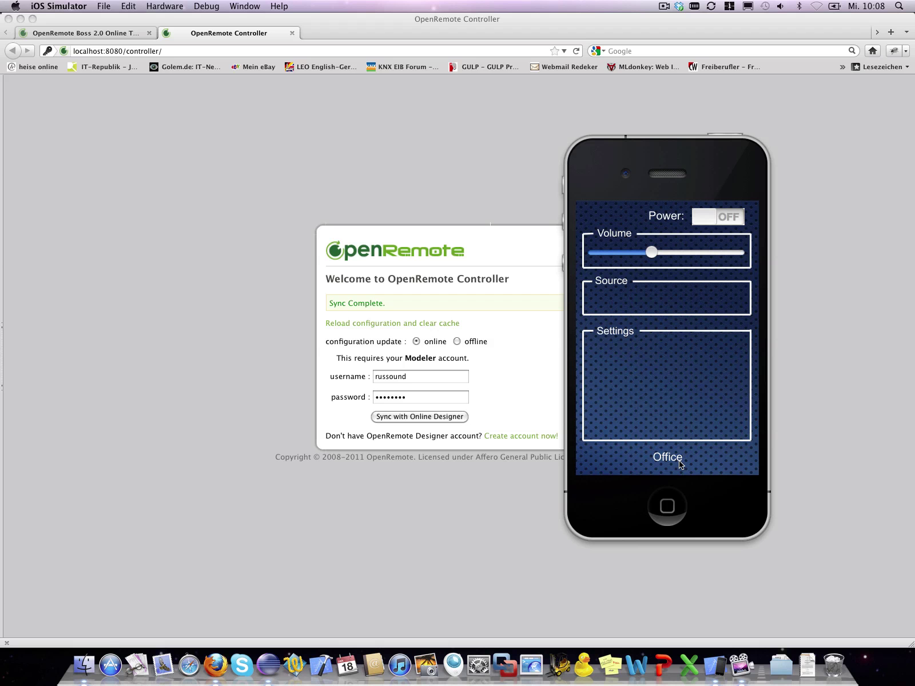
- Turn zone power on, raise then lower the volume to about 59, and turn power off
{"action": "left_click", "coordinate": [709, 218]}
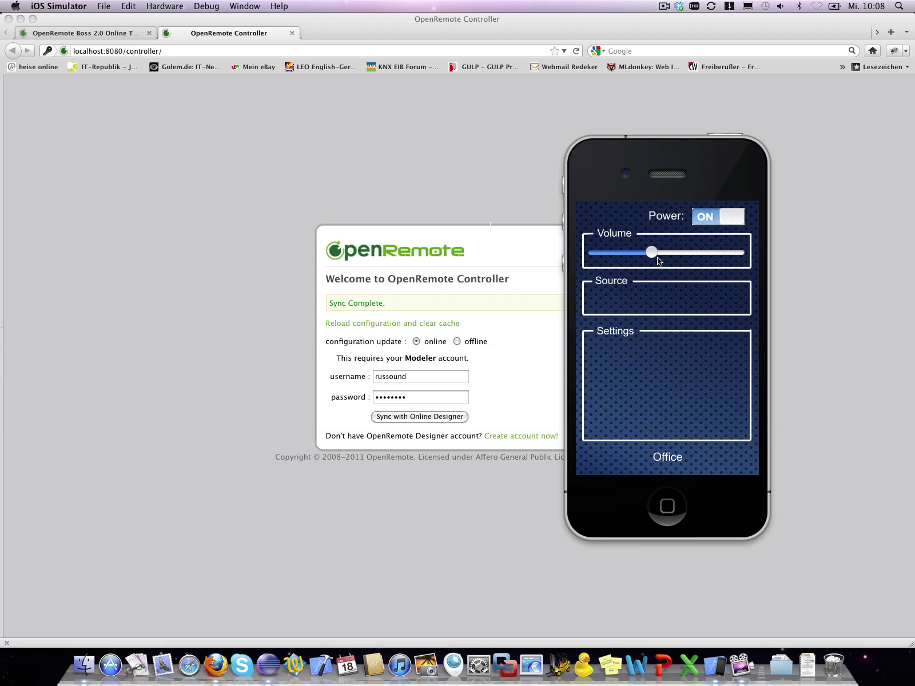
{"action": "left_click_drag", "start_coordinate": [653, 259], "coordinate": [718, 260]}
{"action": "left_click_drag", "start_coordinate": [721, 254], "coordinate": [680, 254]}
{"action": "left_click", "coordinate": [709, 221]}
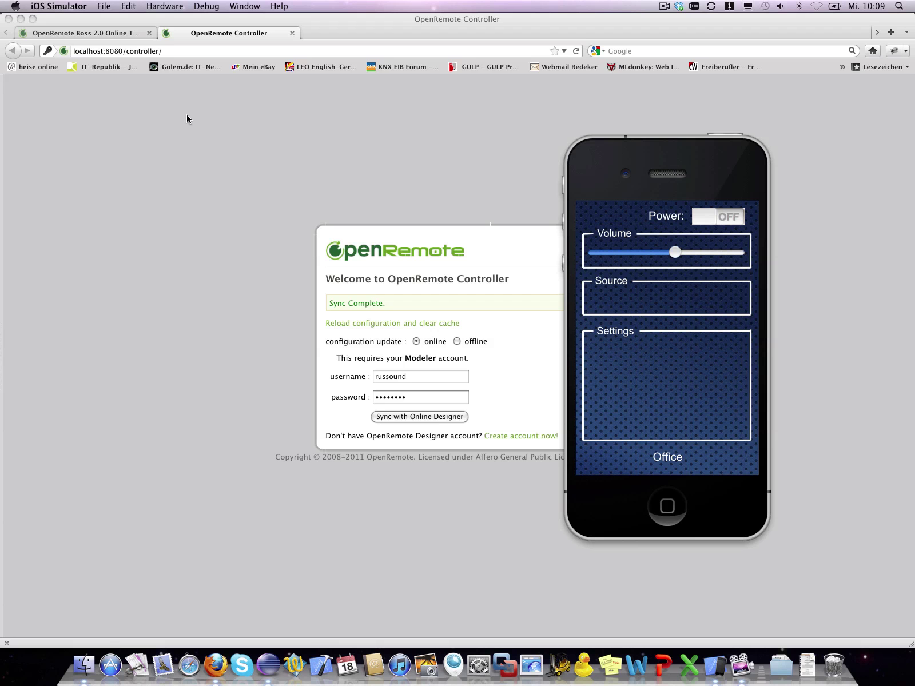
- Back in the online designer, give the new device vendor Siemens and model N148
{"action": "left_click", "coordinate": [120, 34]}
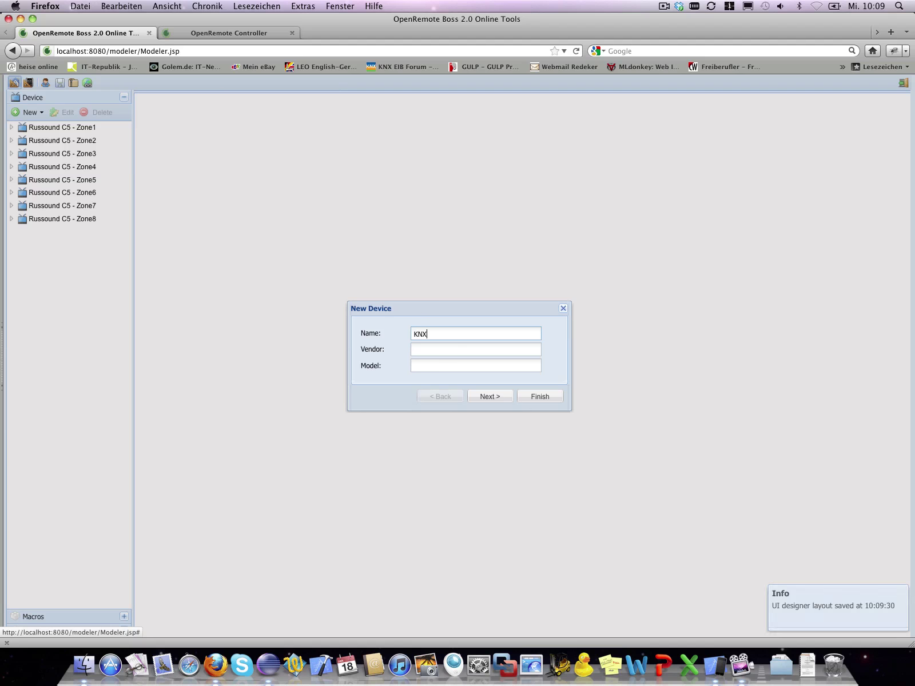
{"action": "key", "text": "Tab"}
{"action": "type", "text": "Si"}
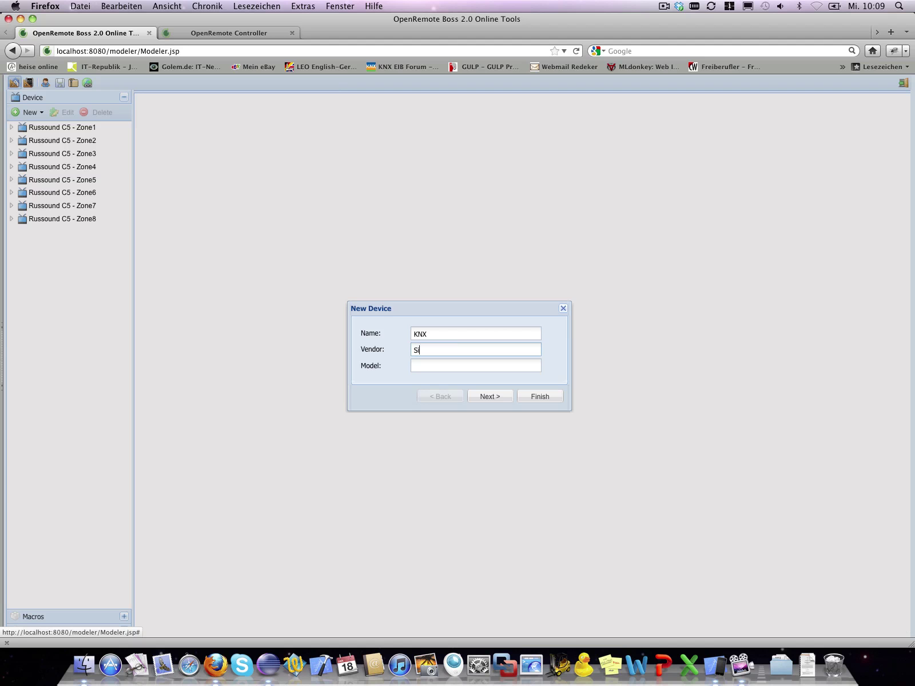
{"action": "type", "text": "emens"}
{"action": "key", "text": "Tab"}
{"action": "type", "text": "N148"}
{"action": "left_click", "coordinate": [484, 396]}
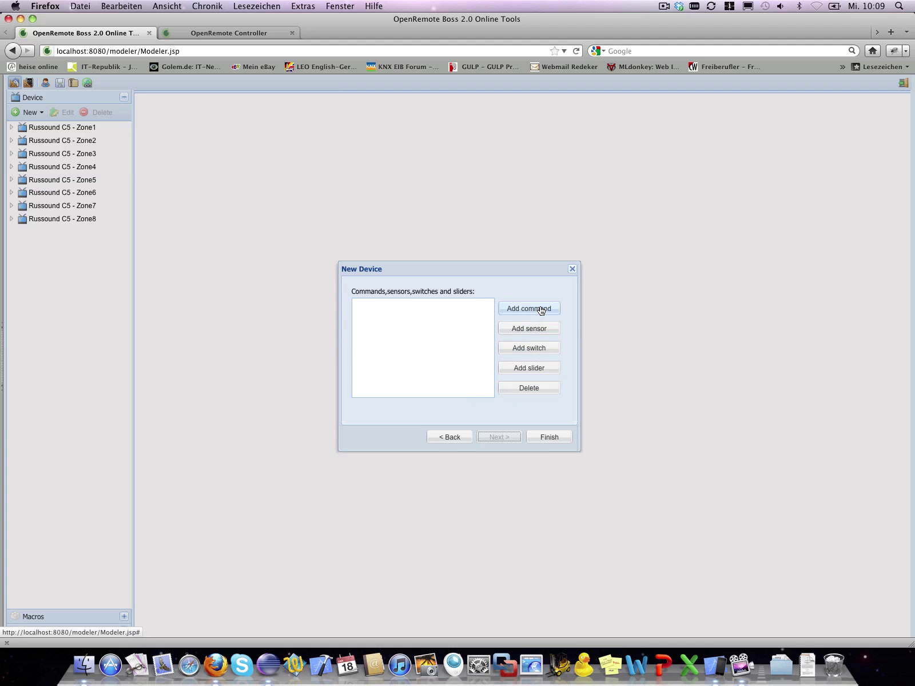
- Add the KNX command Read Switch with group address 2/0/0, command status, DPT 1.001
{"action": "left_click", "coordinate": [538, 310]}
{"action": "left_click", "coordinate": [440, 343]}
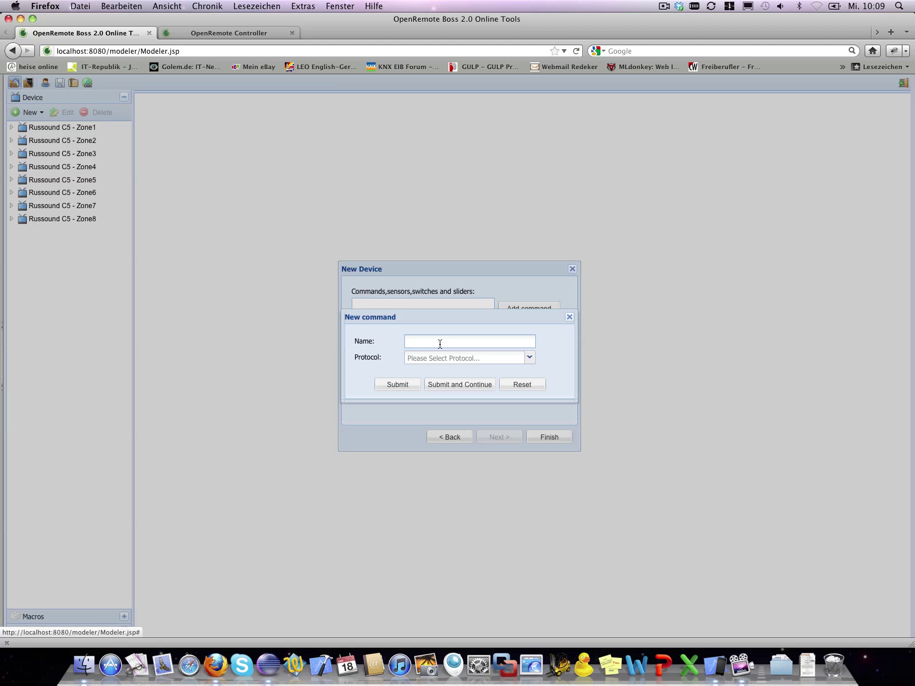
{"action": "type", "text": "Read Switch"}
{"action": "left_click", "coordinate": [468, 361]}
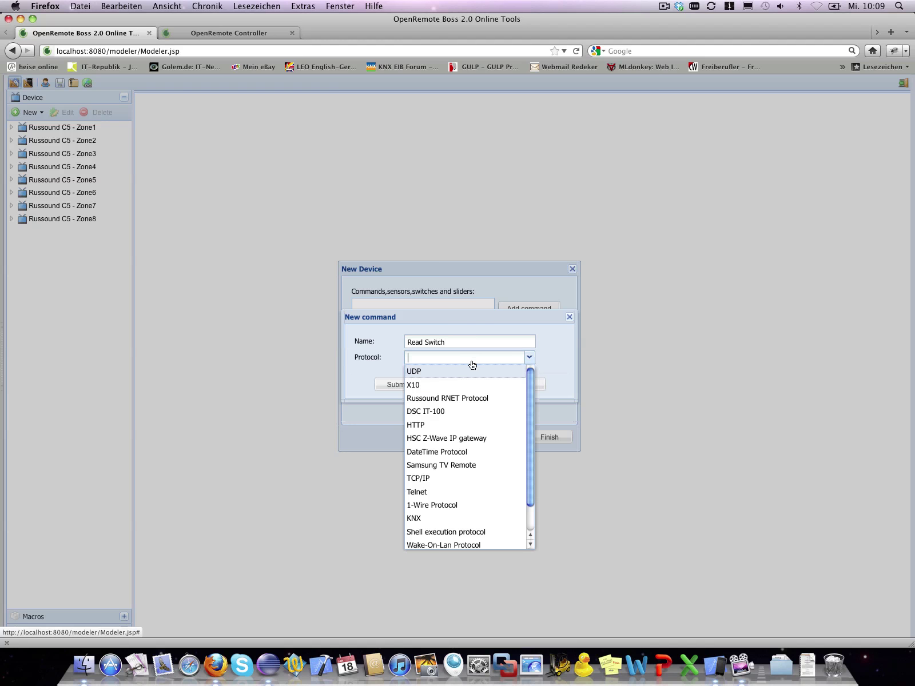
{"action": "left_click", "coordinate": [428, 518]}
{"action": "left_click", "coordinate": [427, 346]}
{"action": "type", "text": "2/0/0"}
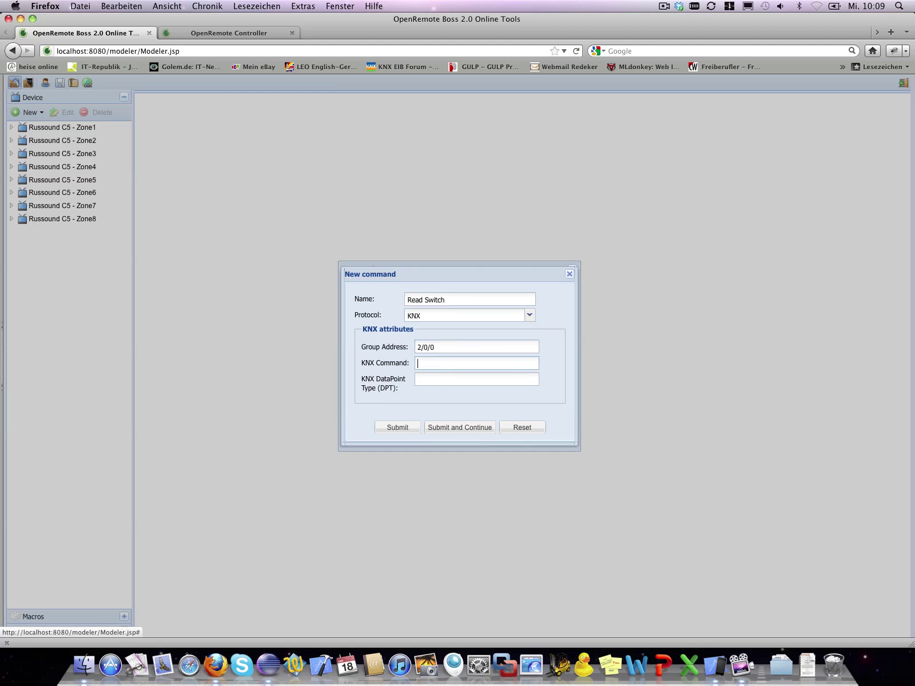
{"action": "type", "text": "status"}
{"action": "key", "text": "Tab"}
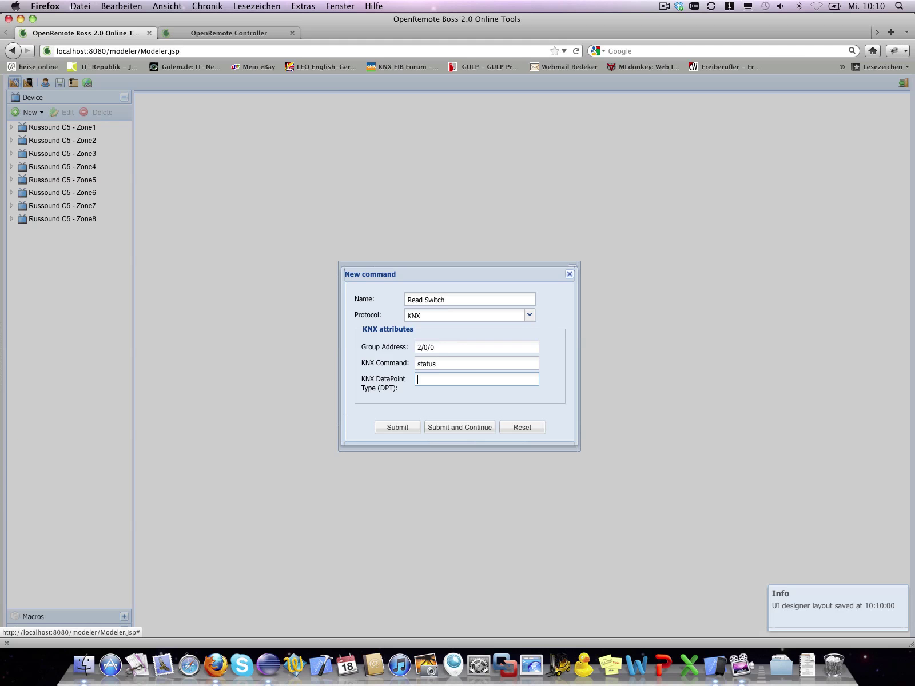
{"action": "type", "text": "1.00"}
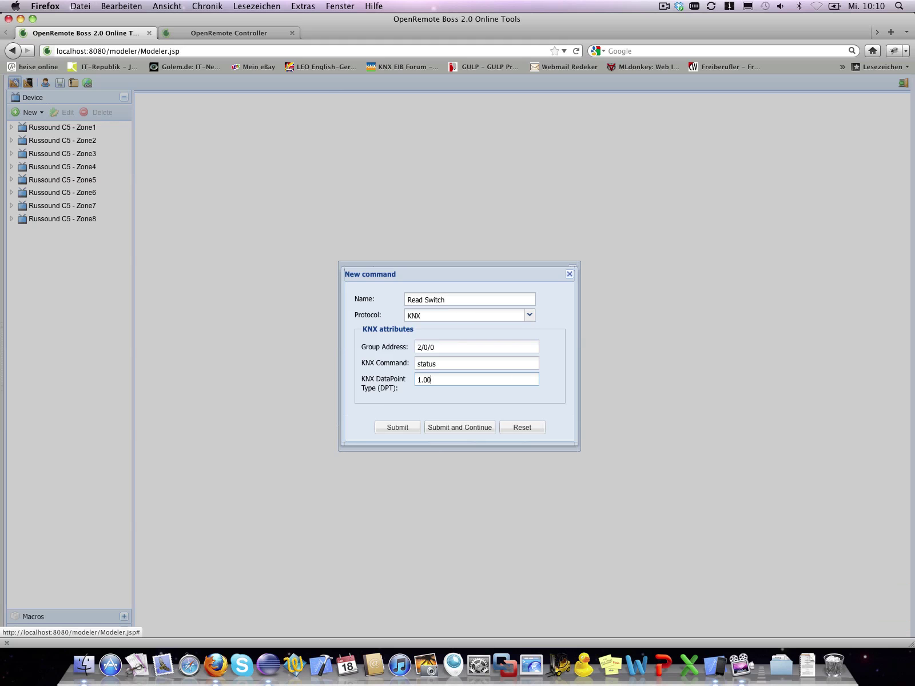
{"action": "type", "text": "1"}
{"action": "left_click", "coordinate": [394, 433]}
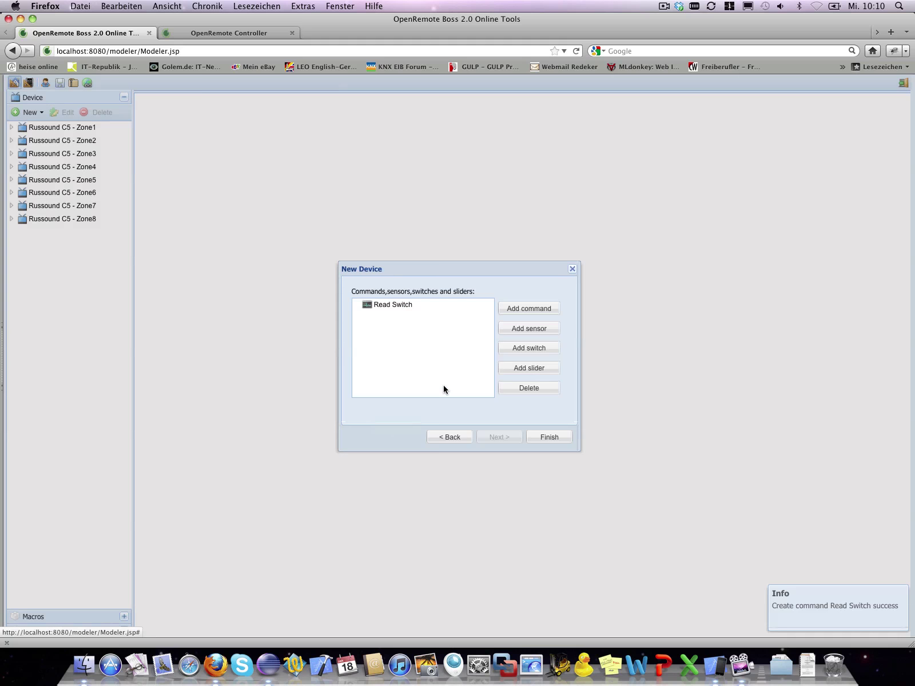
- Add a switch-type Switch Sensor using Read Switch, then finish the KNX device
{"action": "left_click", "coordinate": [519, 331]}
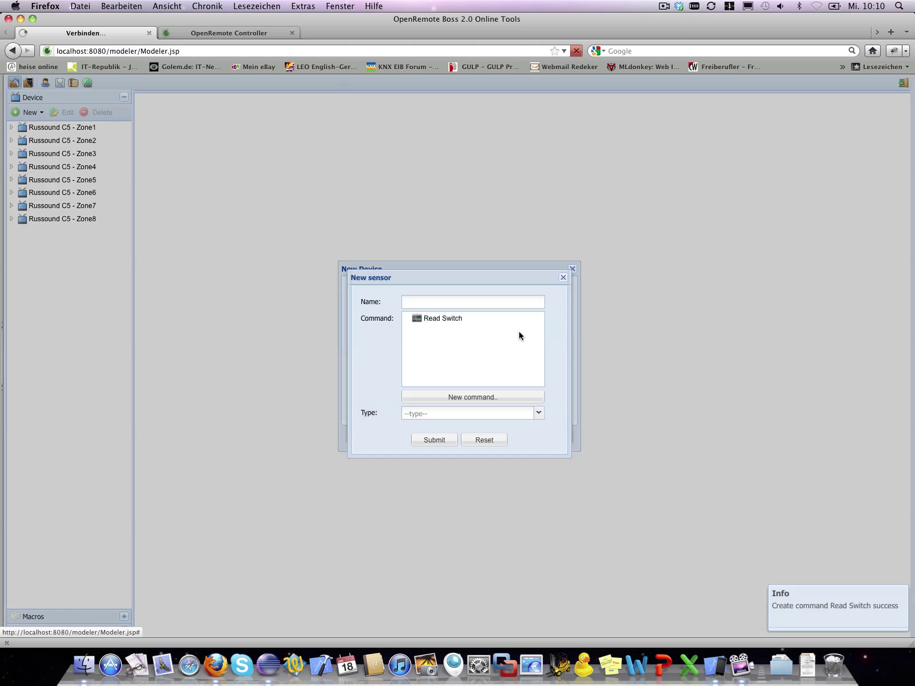
{"action": "left_click", "coordinate": [470, 302]}
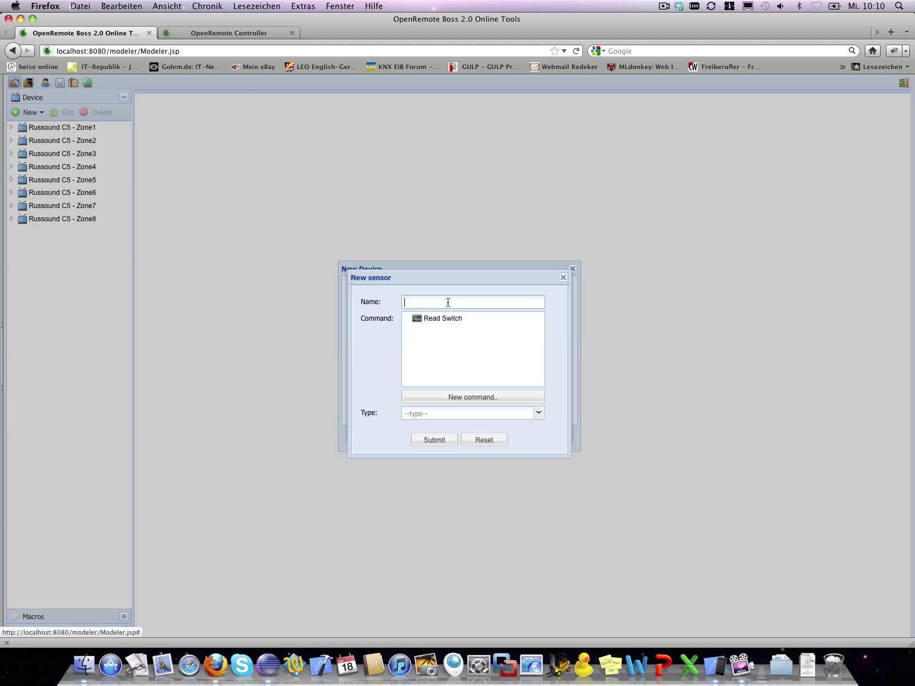
{"action": "type", "text": "Switch Sensor"}
{"action": "left_click", "coordinate": [456, 318]}
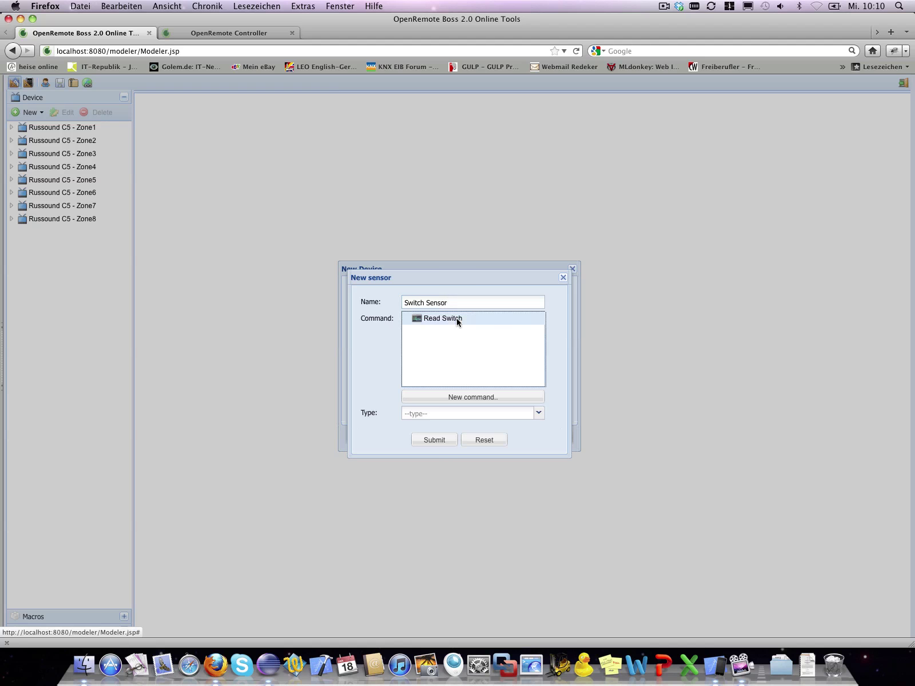
{"action": "left_click", "coordinate": [477, 398]}
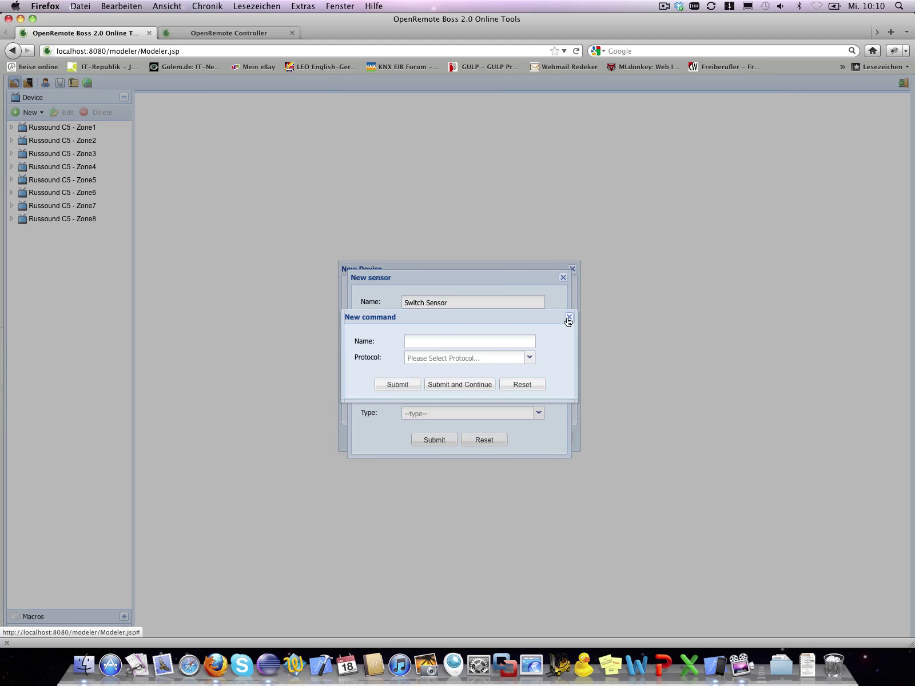
{"action": "left_click", "coordinate": [569, 317]}
{"action": "left_click", "coordinate": [468, 413]}
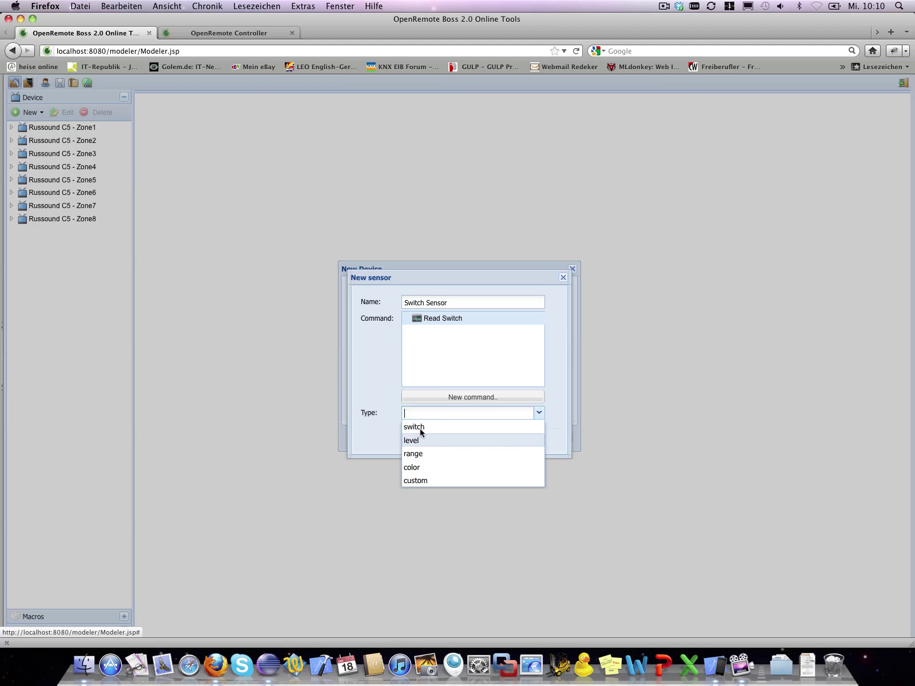
{"action": "left_click", "coordinate": [421, 427]}
{"action": "left_click", "coordinate": [425, 439]}
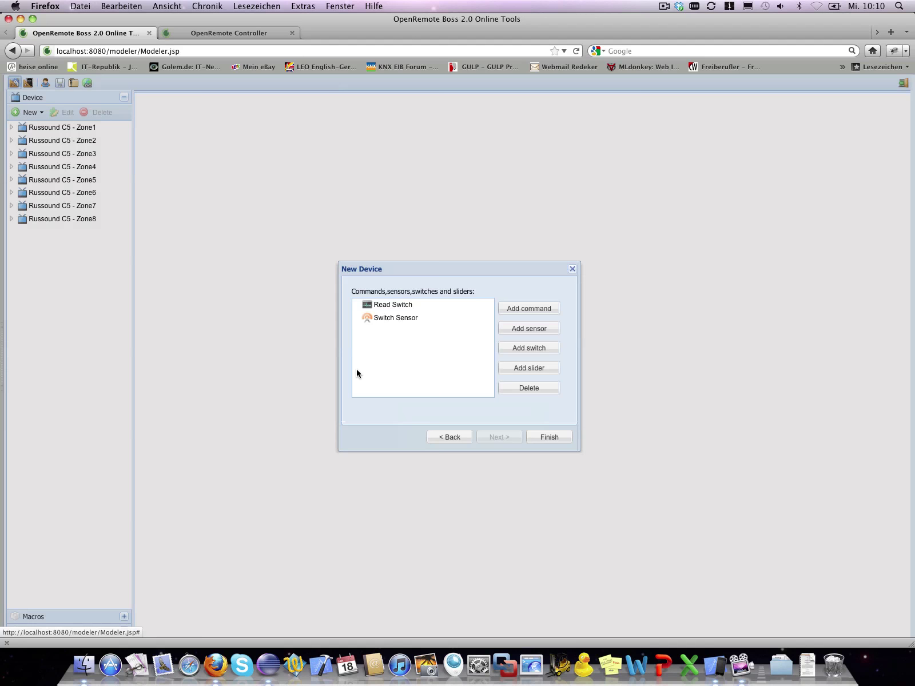
{"action": "left_click", "coordinate": [559, 438]}
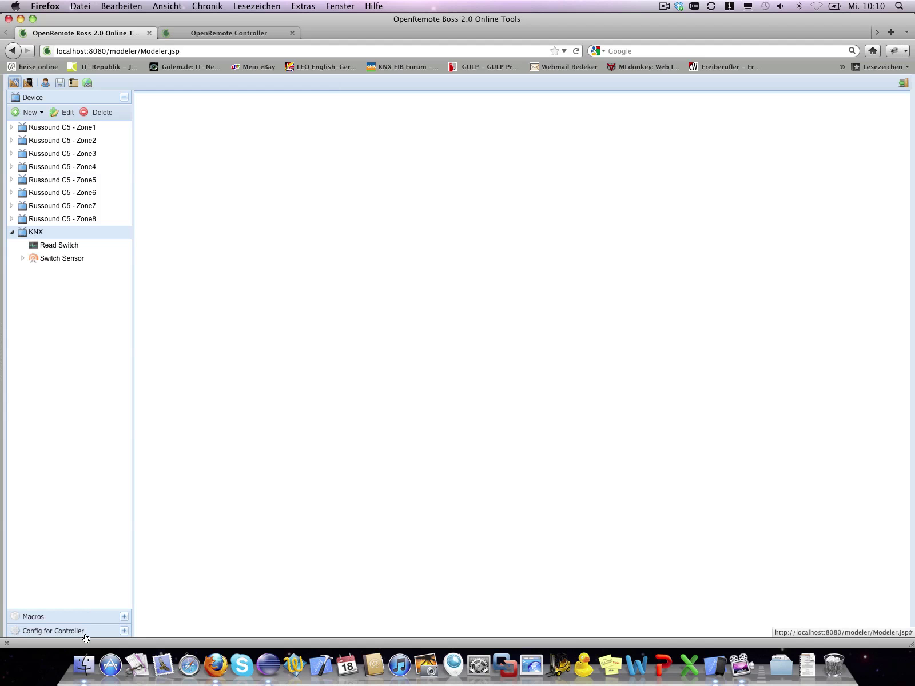
- Expand Config for Controller and select rules to show the empty rules editor
{"action": "left_click", "coordinate": [84, 632]}
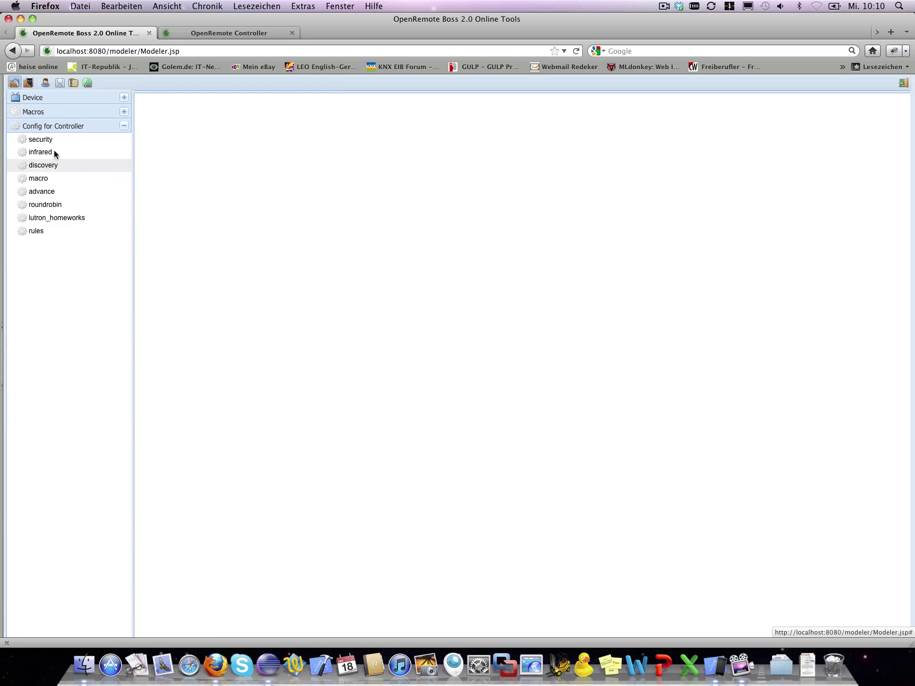
{"action": "left_click", "coordinate": [38, 232]}
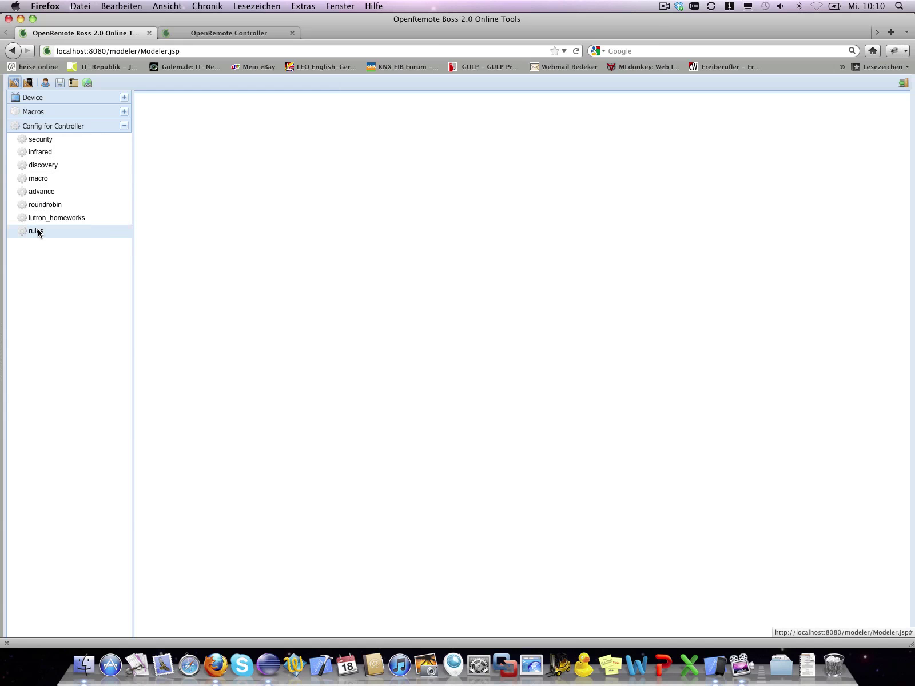
- Paste the prepared Drools rules switching Zone6 Power ON and OFF into the rules editor
{"action": "left_click", "coordinate": [422, 153]}
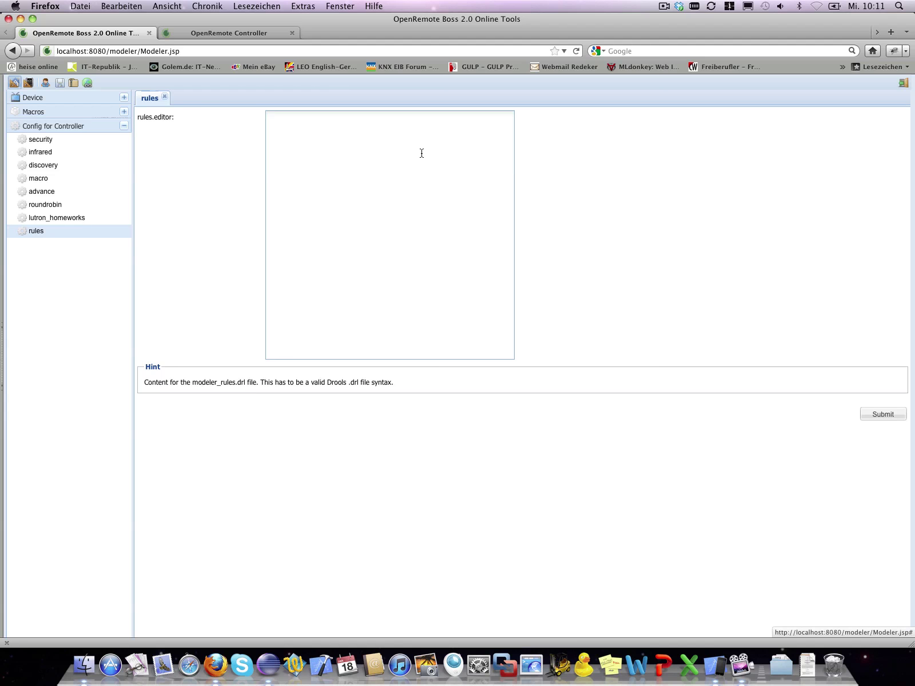
{"action": "type", "text": "package org.openremote.controller.protocol  global org.openremote.controller.statuscache.CommandFacade execute; global org.openremote.controller.statuscache.SwitchFacade switches;   rule \"Turn Zone6 On via KNX\" when \t$evt : Event( source == \"Switch Sensor\", value == \"on\") then \texecute.command(\"Zone6 Power (ON)\"); end  rule \"Turn Zone6 Off via KNX\" when \t$evt : Event( source == \"Switch Sensor\", value == \"off\") then \texecute.command(\"Zone6 Power (OFF)\"); end"}
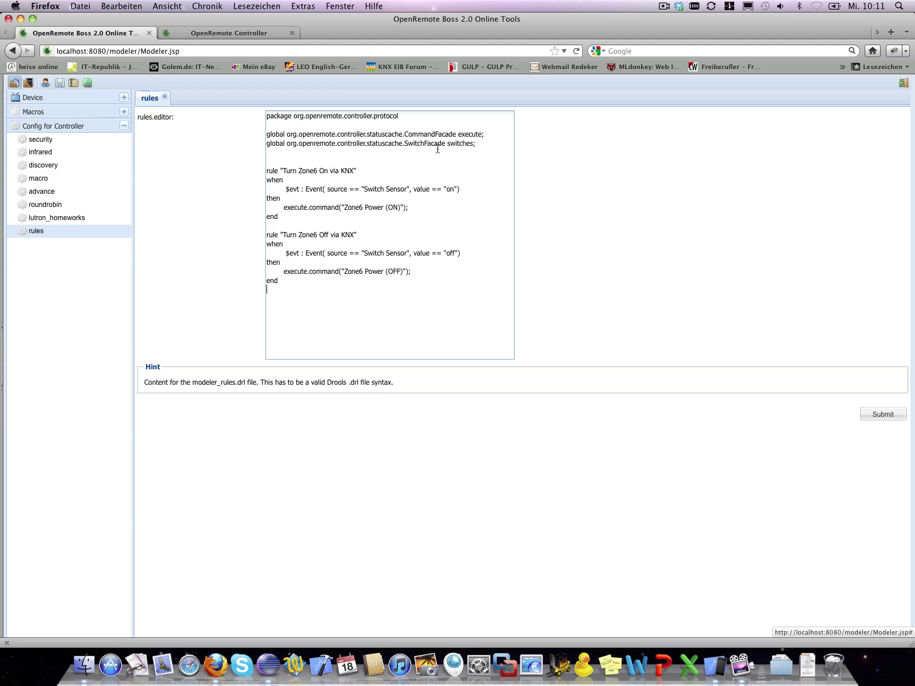
- Review the Turn Zone6 On and Off rules, submit them, and return to the UI Designer
{"action": "left_click_drag", "start_coordinate": [291, 218], "coordinate": [238, 176]}
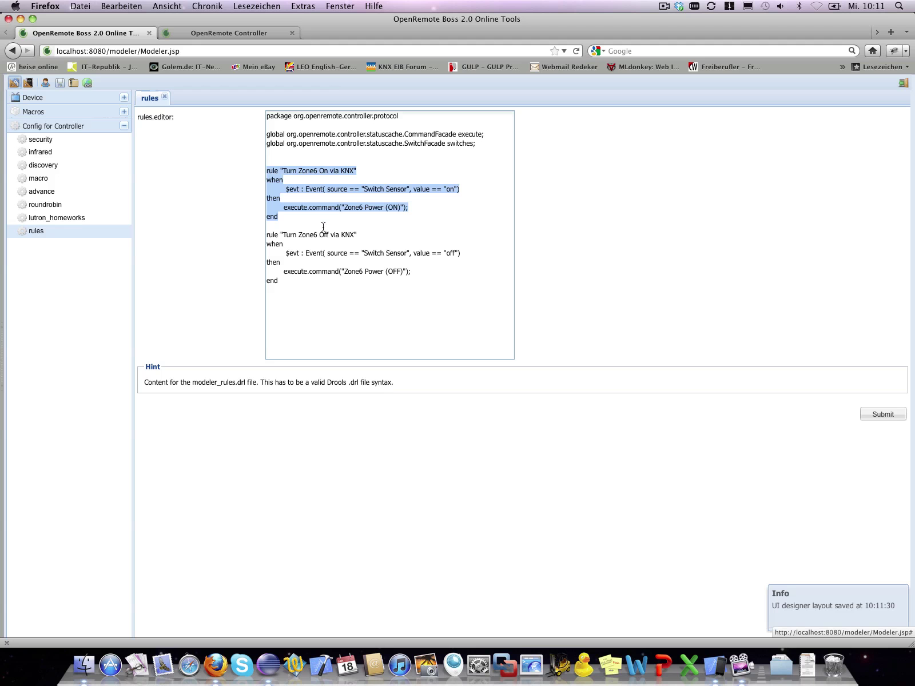
{"action": "left_click_drag", "start_coordinate": [294, 281], "coordinate": [254, 235]}
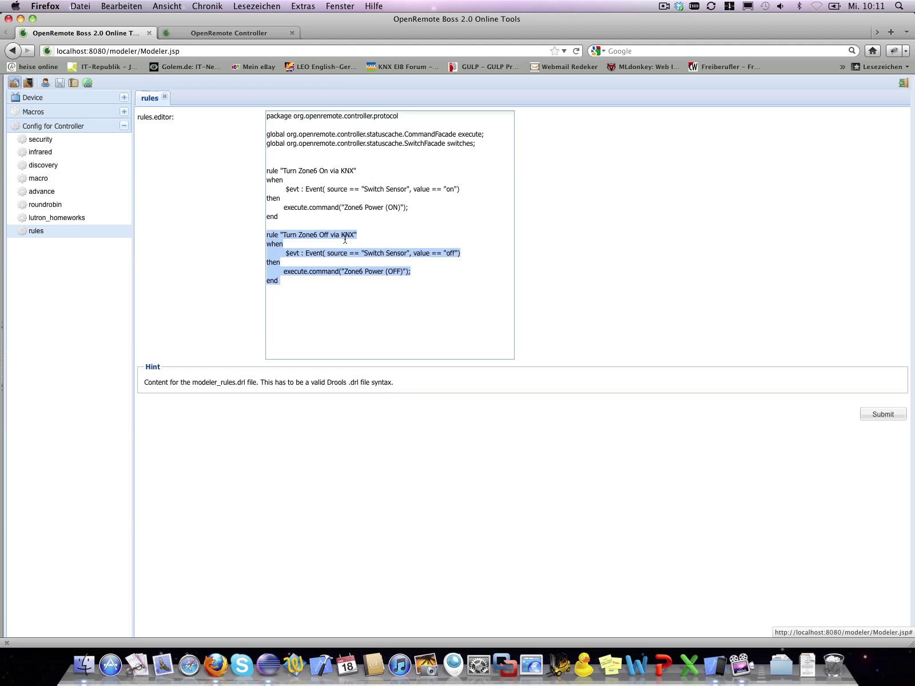
{"action": "left_click", "coordinate": [356, 191]}
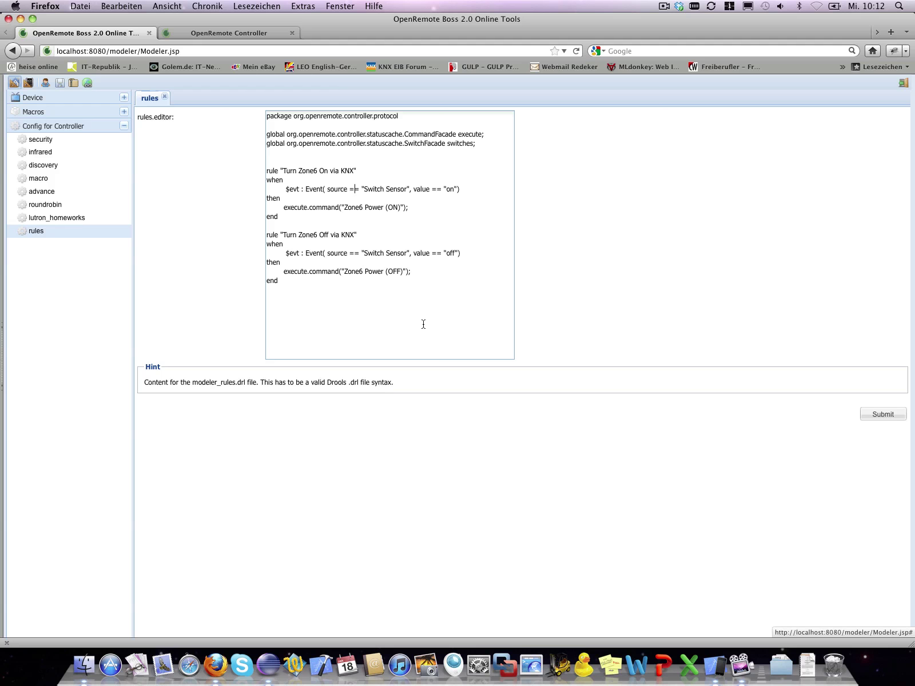
{"action": "left_click", "coordinate": [883, 414]}
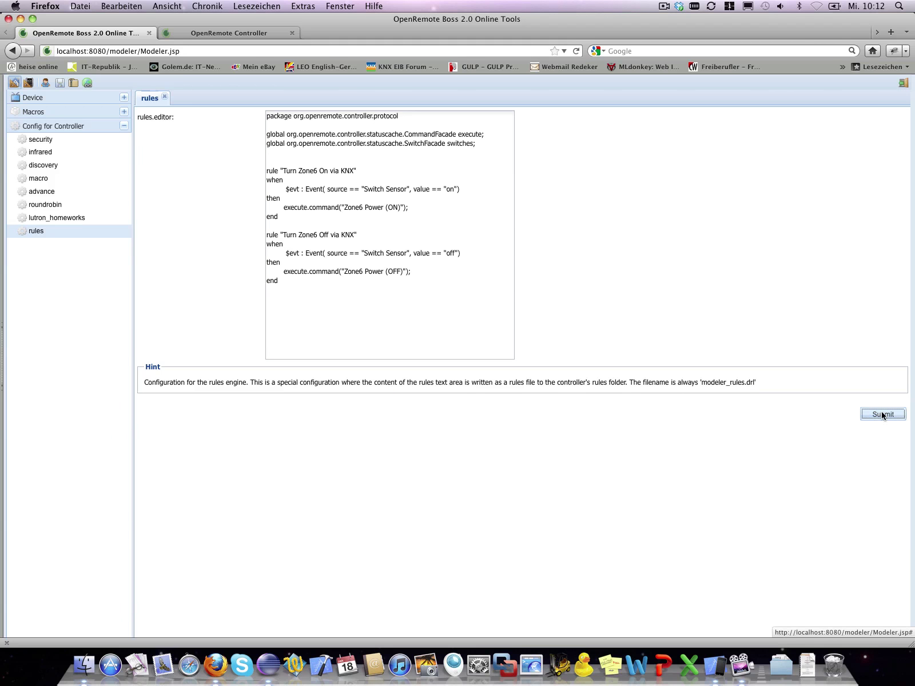
{"action": "left_click", "coordinate": [32, 87]}
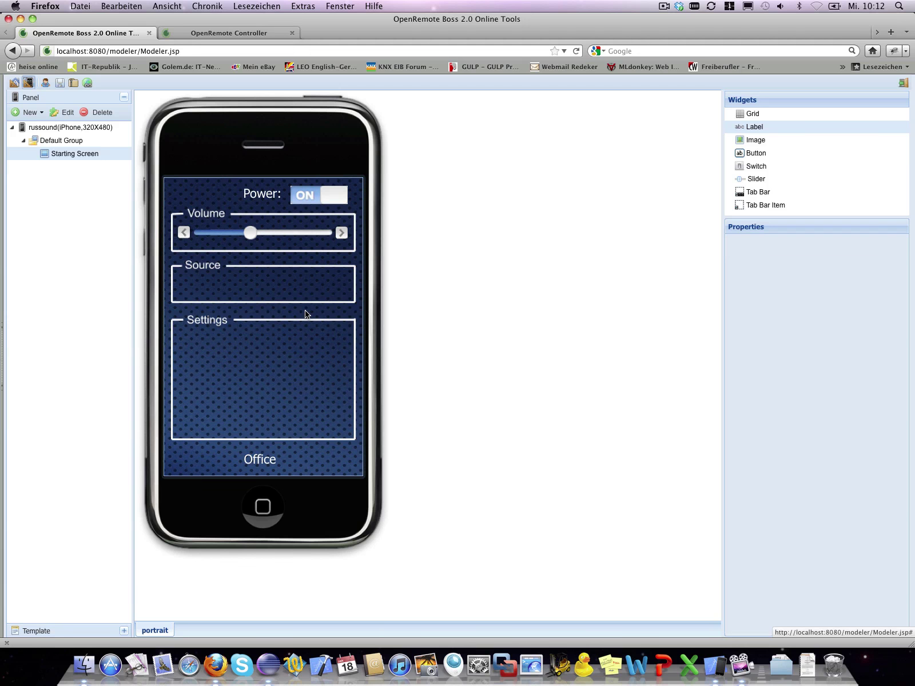
{"action": "left_click", "coordinate": [62, 83]}
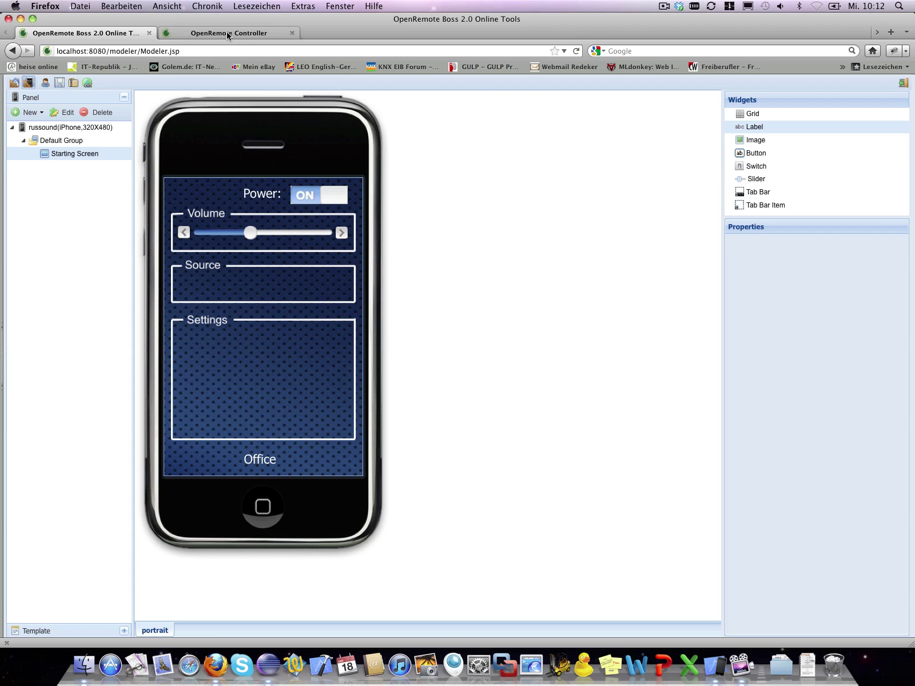
- Resync OpenRemote Controller with the online designer, then bring the iOS Simulator forward
{"action": "left_click", "coordinate": [227, 33]}
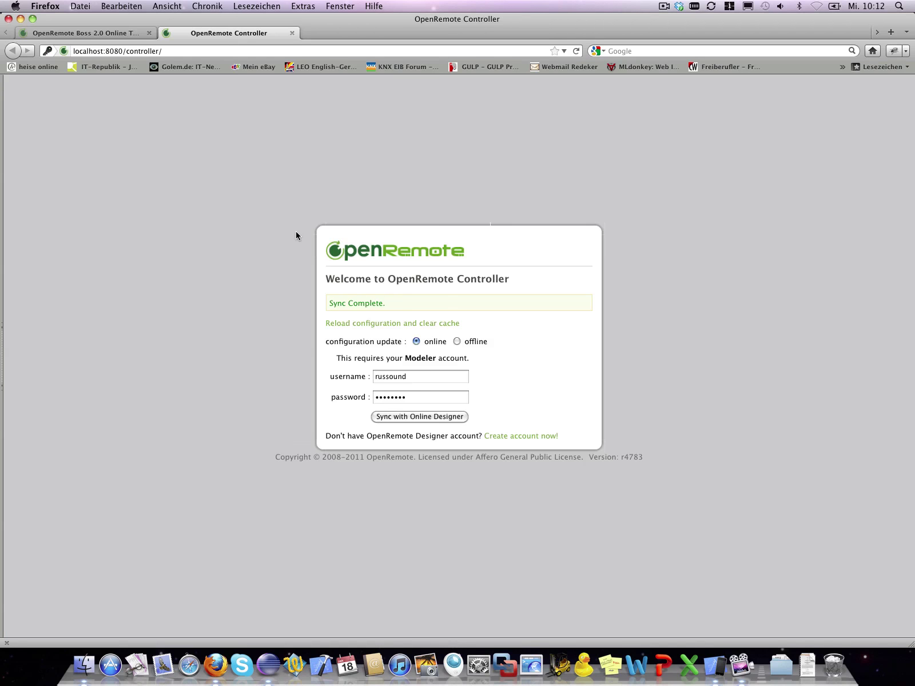
{"action": "left_click", "coordinate": [422, 417]}
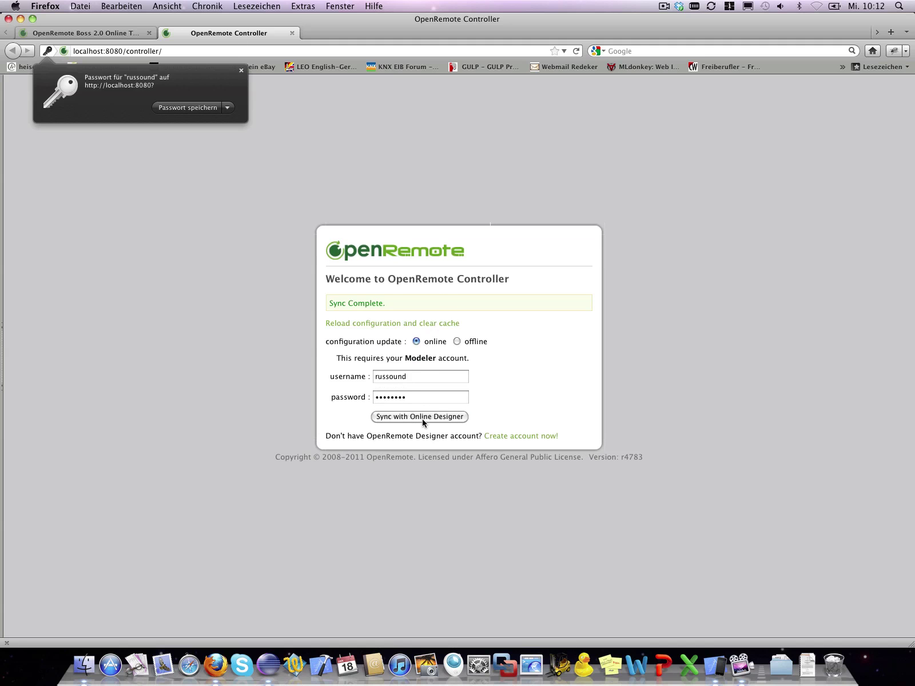
{"action": "key", "text": "super+Tab"}
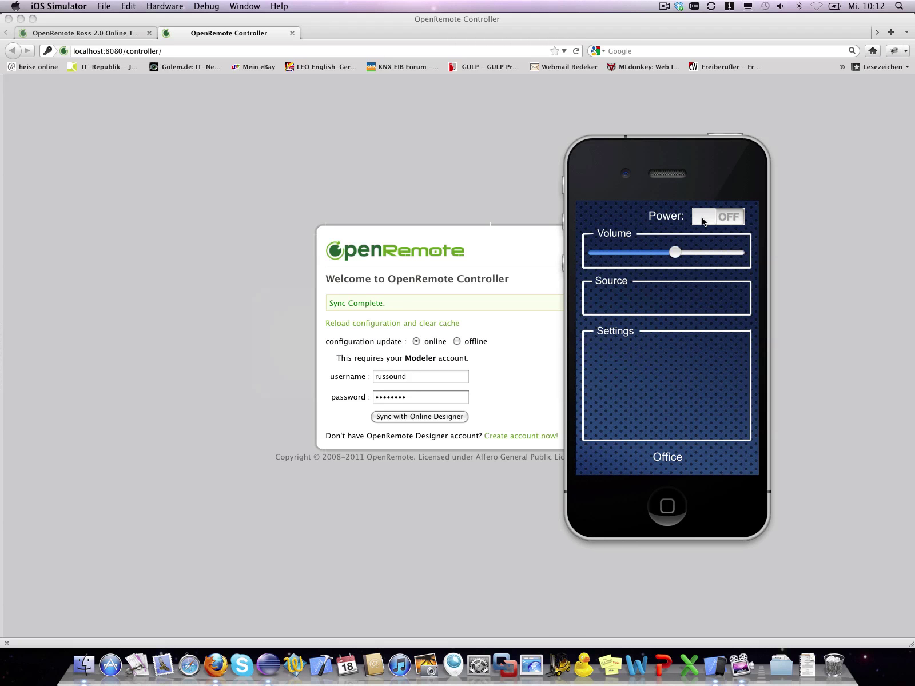
- Test the Office panel: power ON, volume up and down, power OFF, volume up again
{"action": "left_click", "coordinate": [704, 222]}
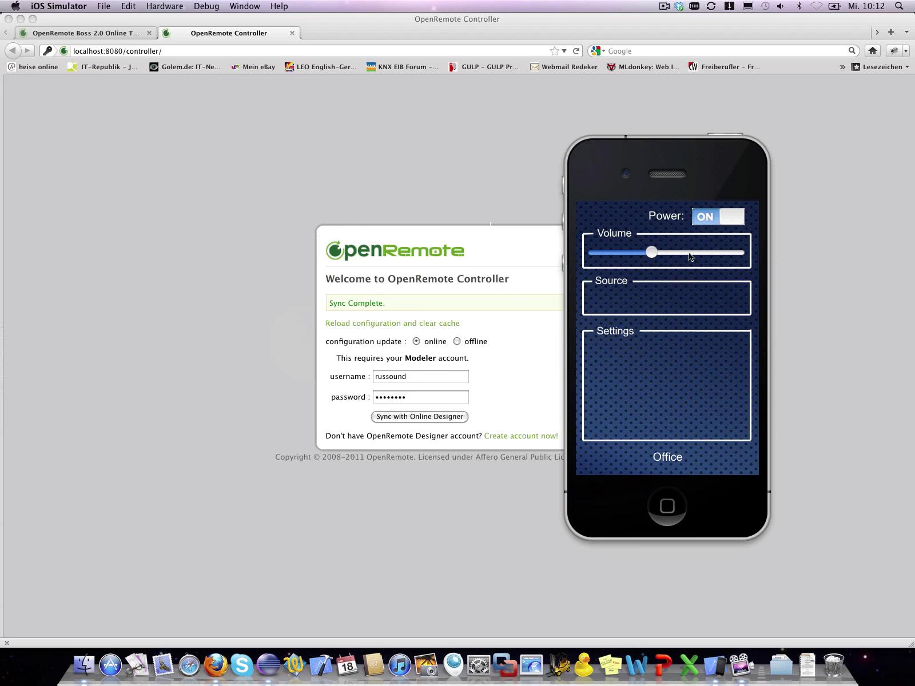
{"action": "left_click_drag", "start_coordinate": [655, 256], "coordinate": [705, 256]}
{"action": "left_click_drag", "start_coordinate": [706, 258], "coordinate": [680, 261]}
{"action": "left_click", "coordinate": [714, 224]}
{"action": "left_click_drag", "start_coordinate": [653, 253], "coordinate": [687, 255]}
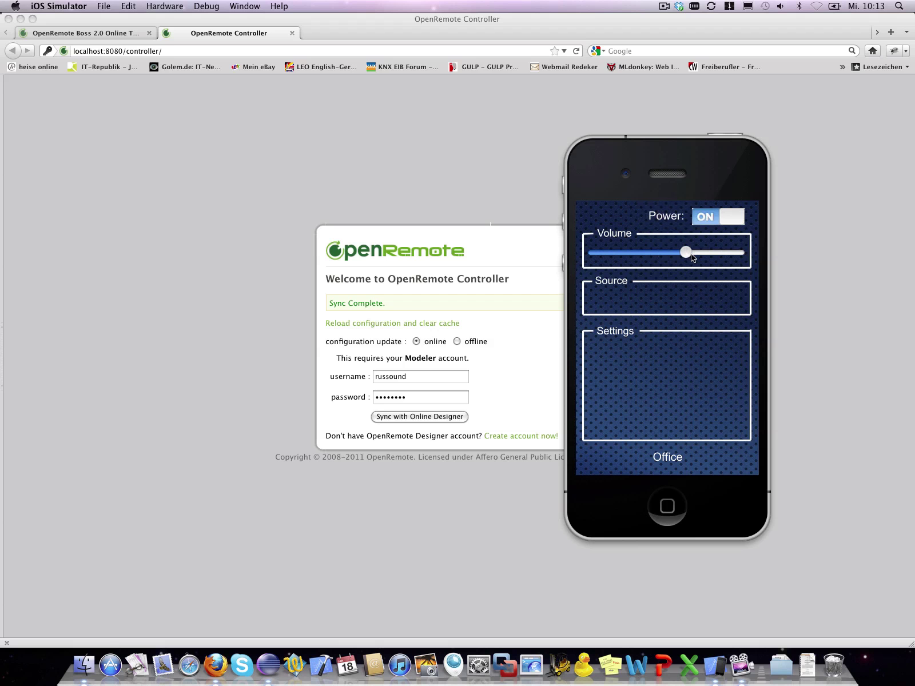